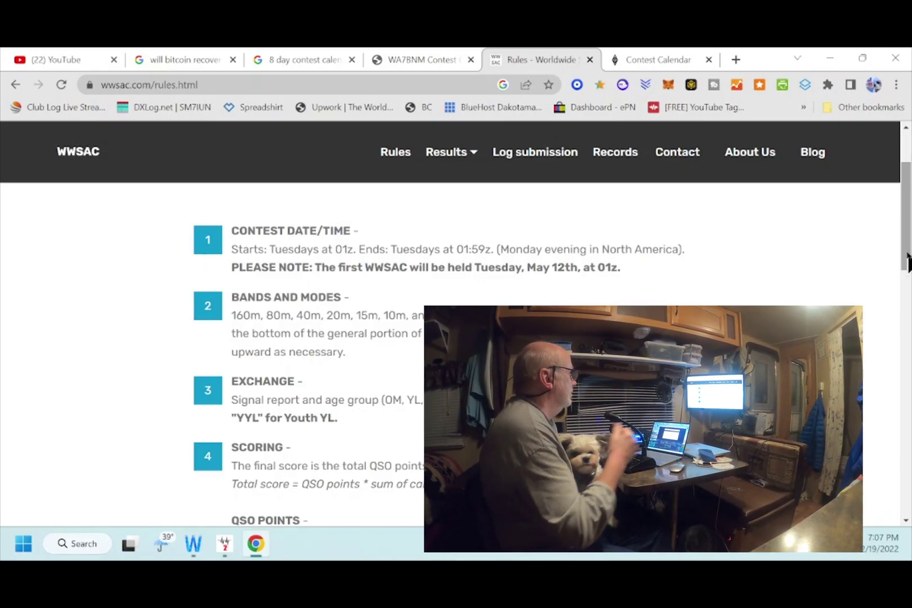
- Read the WWSAC contest rules from the date and exchange through scoring, overlay categories and awards to the general rules
{"action": "scroll", "coordinate": [907, 253], "scroll_direction": "down", "scroll_amount": 1}
{"action": "left_click_drag", "start_coordinate": [907, 253], "coordinate": [908, 295]}
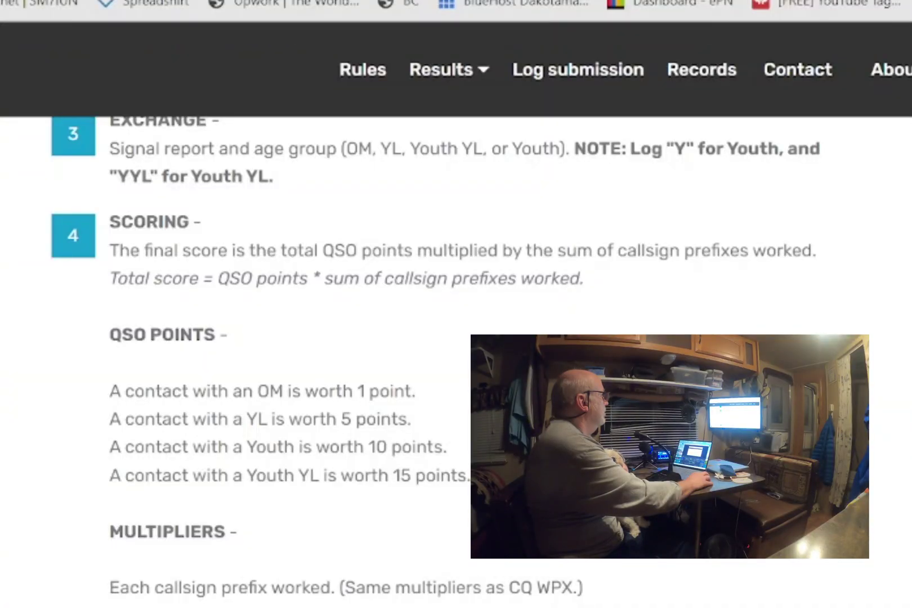
{"action": "scroll", "coordinate": [435, 360], "scroll_direction": "down", "scroll_amount": 5}
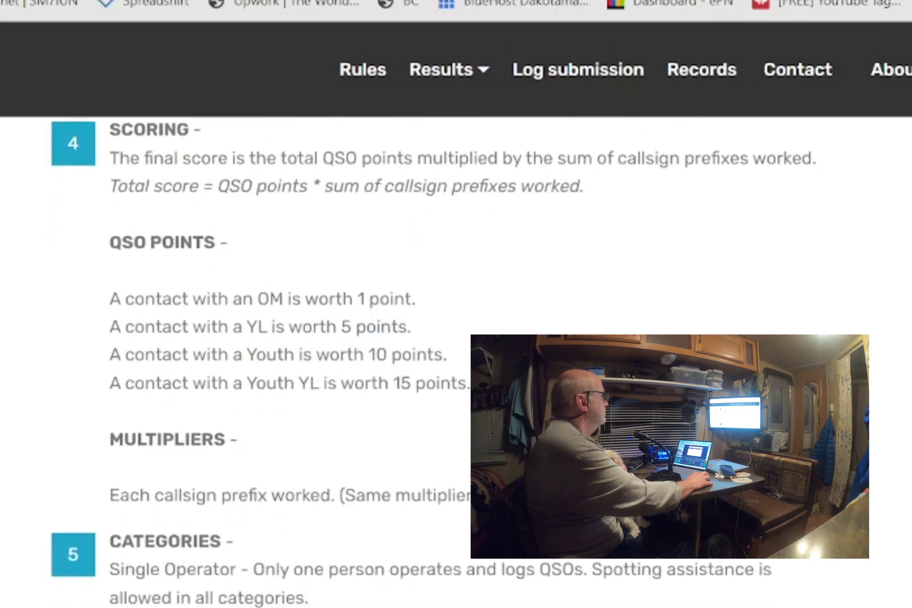
{"action": "scroll", "coordinate": [435, 360], "scroll_direction": "down", "scroll_amount": 6}
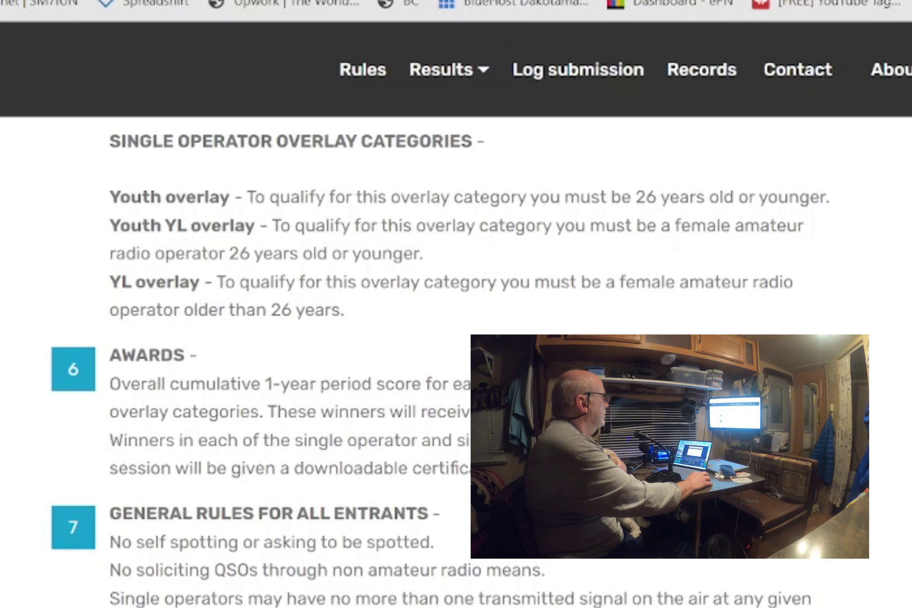
{"action": "scroll", "coordinate": [439, 371], "scroll_direction": "down", "scroll_amount": 4}
{"action": "scroll", "coordinate": [439, 371], "scroll_direction": "down", "scroll_amount": 2}
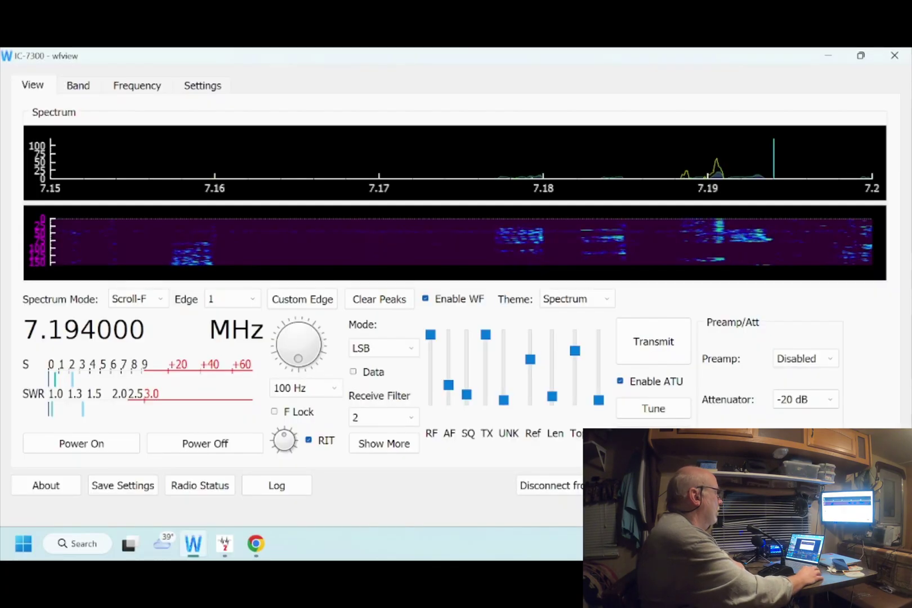
- Switch to wfview and tune the IC-7300 down to 7.193500 MHz, on the signal just above 7.19 MHz
{"action": "scroll", "coordinate": [296, 348], "scroll_direction": "down", "scroll_amount": 1}
{"action": "scroll", "coordinate": [297, 348], "scroll_direction": "down", "scroll_amount": 1}
{"action": "scroll", "coordinate": [297, 348], "scroll_direction": "up", "scroll_amount": 1}
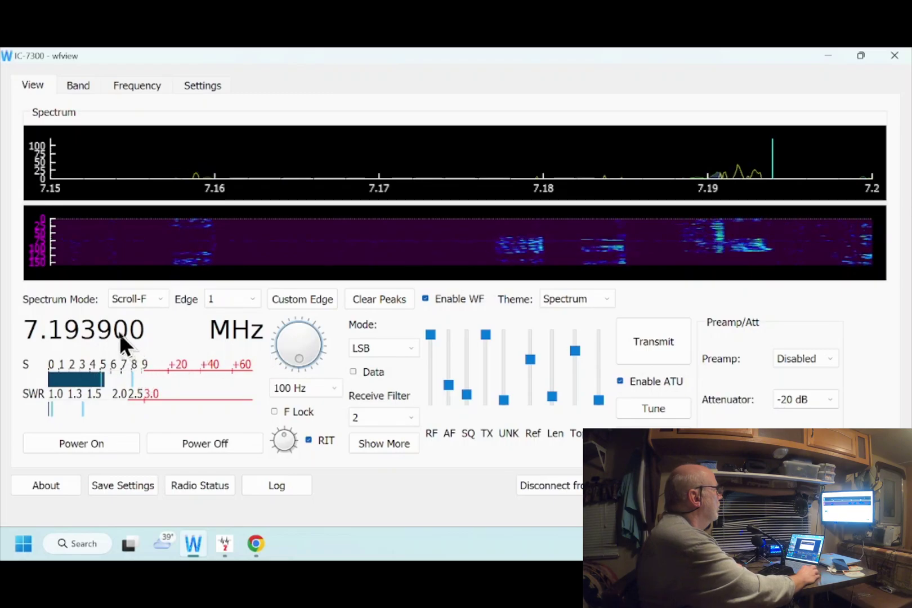
{"action": "left_click", "coordinate": [769, 228]}
{"action": "scroll", "coordinate": [769, 231], "scroll_direction": "down", "scroll_amount": 1}
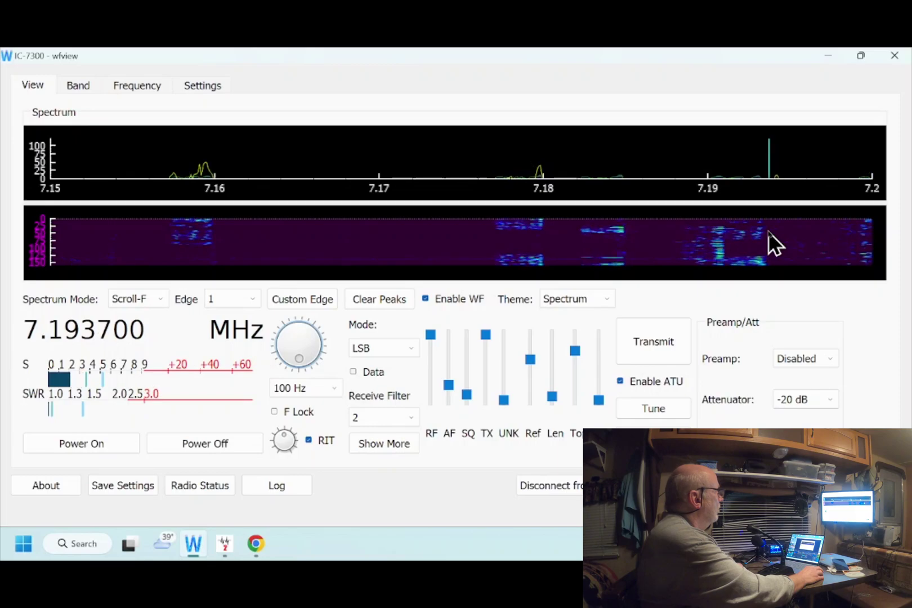
{"action": "scroll", "coordinate": [769, 231], "scroll_direction": "down", "scroll_amount": 2}
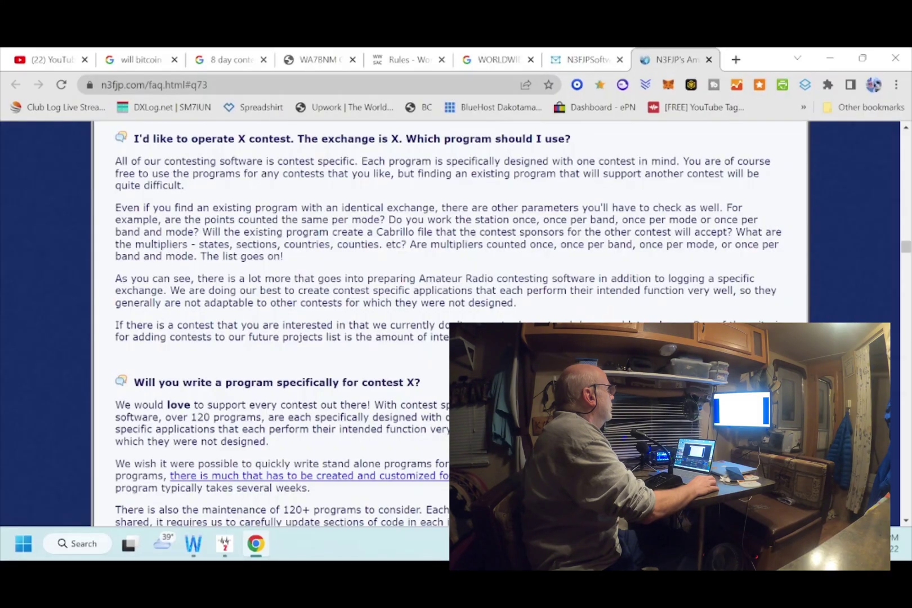
- Read the N3FJP FAQ answers about unsupported contests and close that page
{"action": "scroll", "coordinate": [450, 321], "scroll_direction": "down", "scroll_amount": 4}
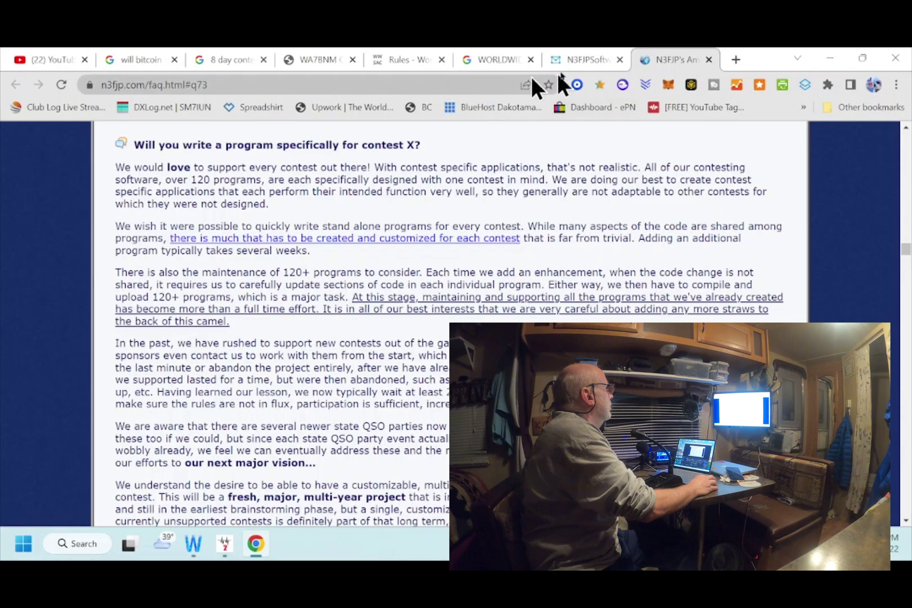
{"action": "left_click", "coordinate": [708, 59]}
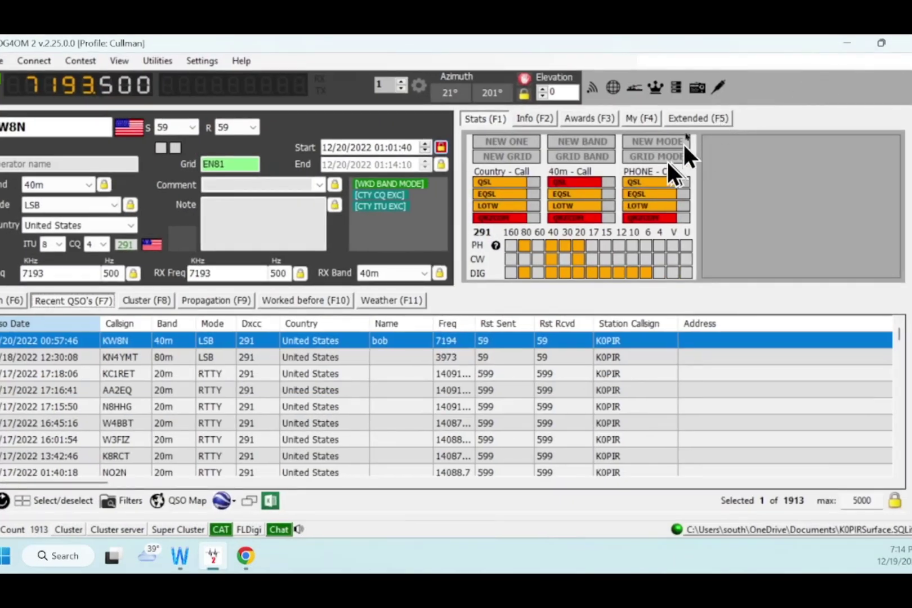
- Switch to Log4OM, open the most recent QSO for editing and capitalise the contact's name
{"action": "right_click", "coordinate": [146, 343]}
{"action": "left_click", "coordinate": [180, 354]}
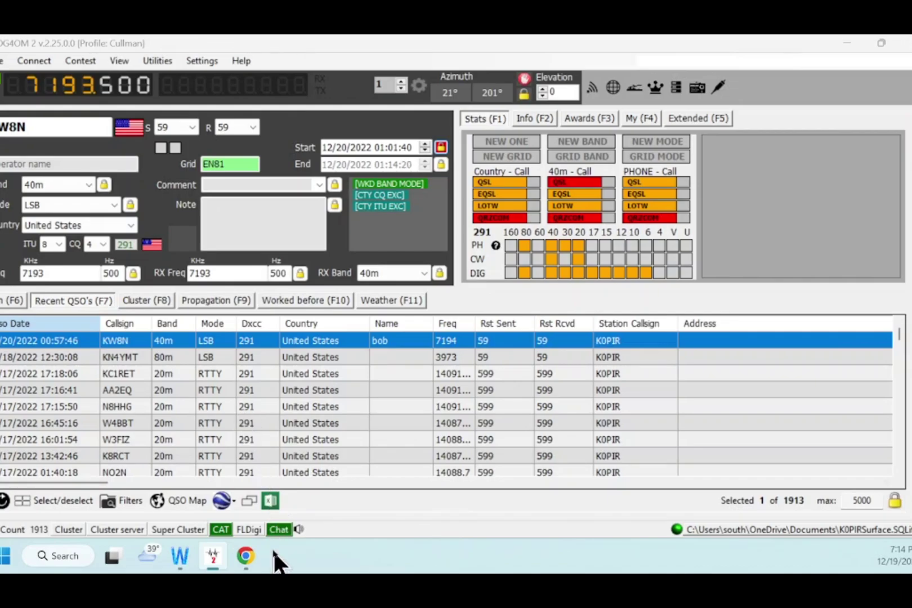
{"action": "left_click_drag", "start_coordinate": [339, 560], "coordinate": [439, 156]}
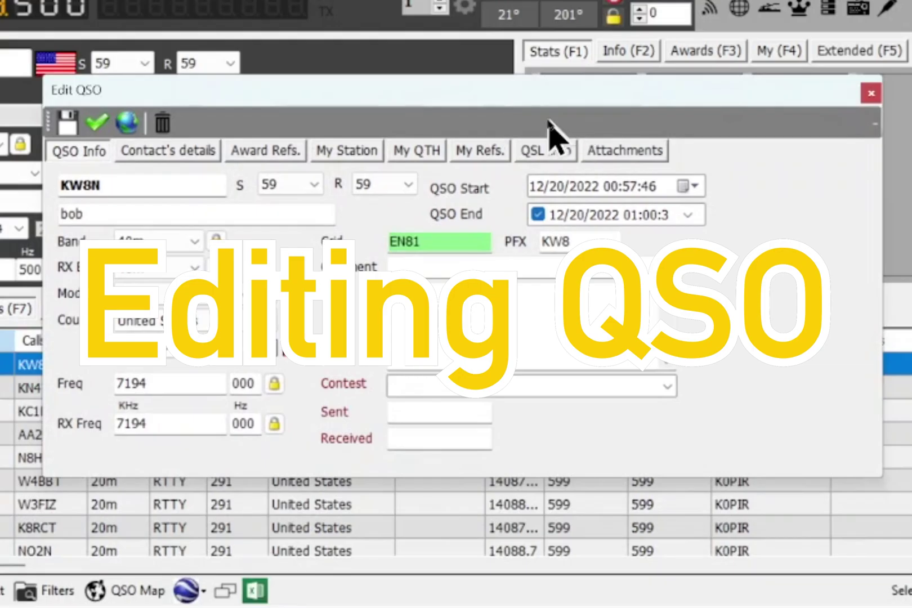
{"action": "left_click", "coordinate": [101, 213]}
{"action": "key", "text": "ctrl+a"}
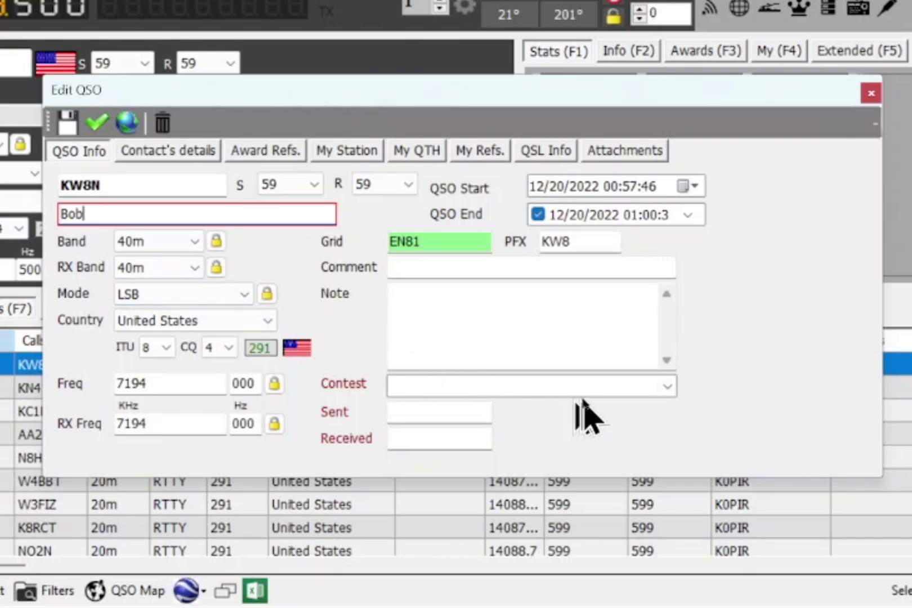
- Set the QSO's contest to WORLDWIDE SIDEBAND ACTIVITY CONTEST with OM as sent and received exchange, and save it
{"action": "left_click", "coordinate": [667, 388]}
{"action": "left_click", "coordinate": [647, 401]}
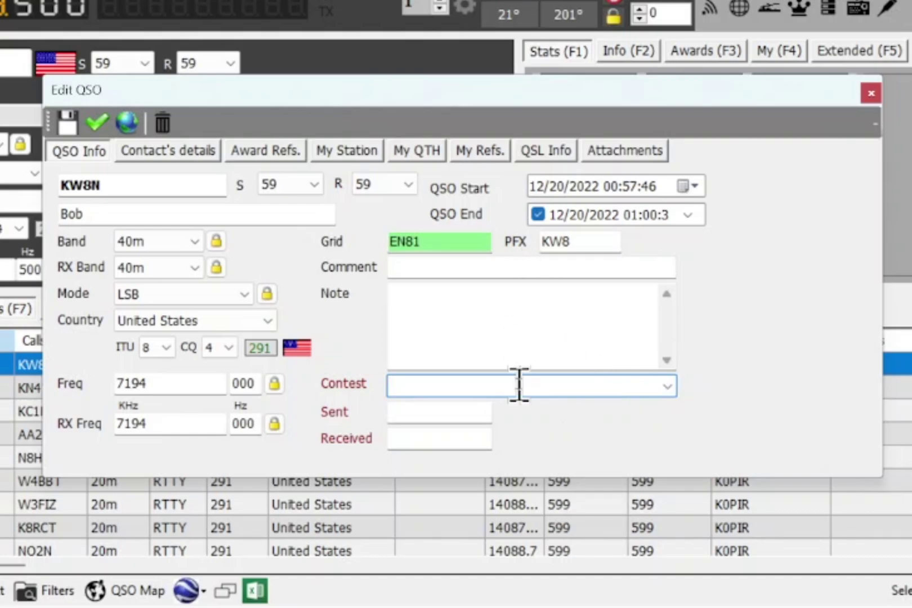
{"action": "type", "text": "WORLDWIDE SIDEBAND ACTIVITY CONTEST"}
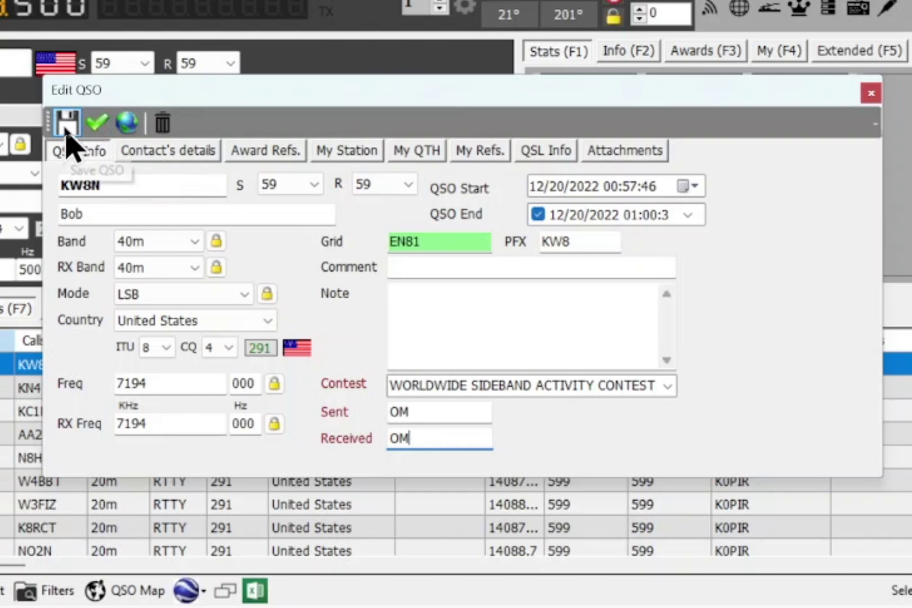
{"action": "left_click", "coordinate": [66, 132]}
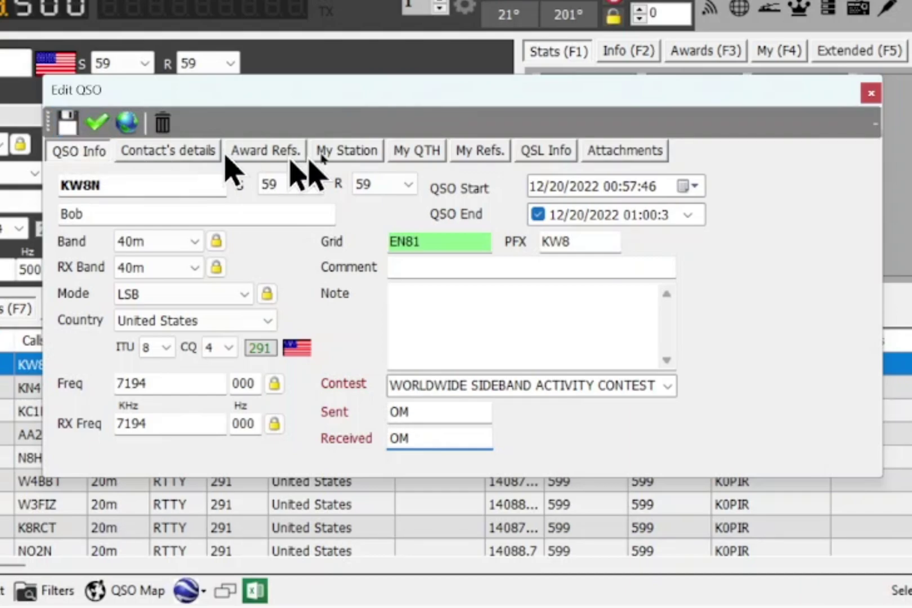
{"action": "left_click", "coordinate": [869, 93]}
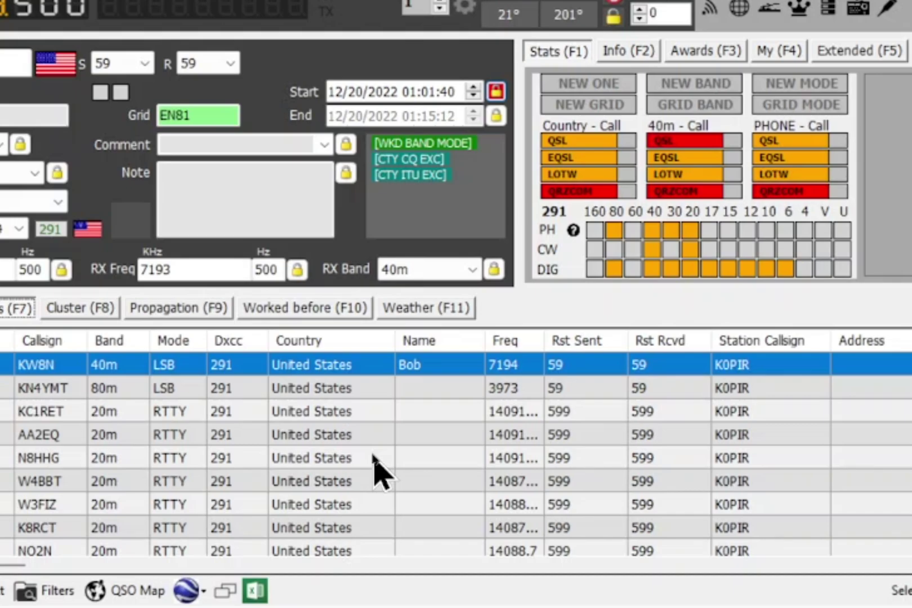
- Check the exchange values in the SRx String and STx String columns of the recent QSO list
{"action": "left_click_drag", "start_coordinate": [16, 565], "coordinate": [502, 606]}
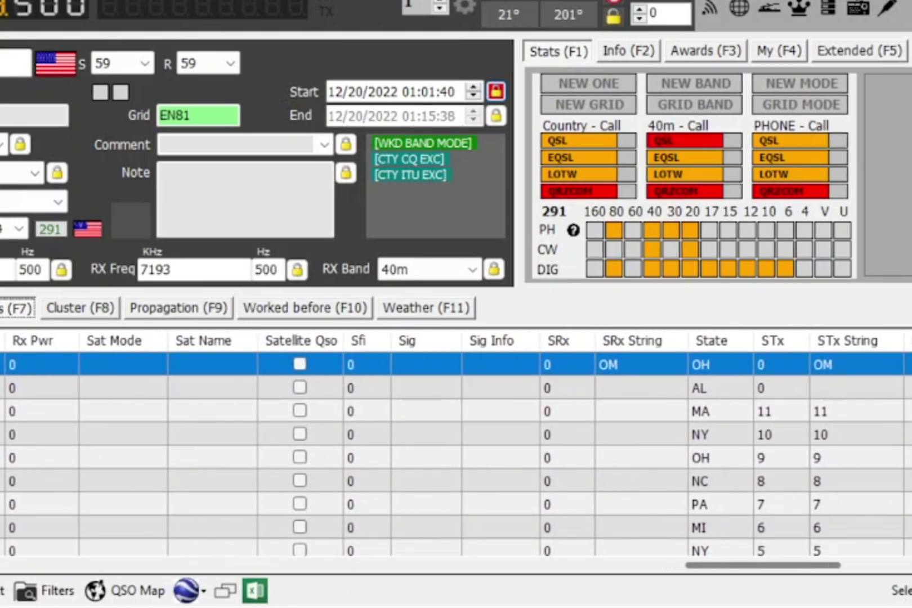
{"action": "scroll", "coordinate": [456, 451], "scroll_direction": "right", "scroll_amount": 1}
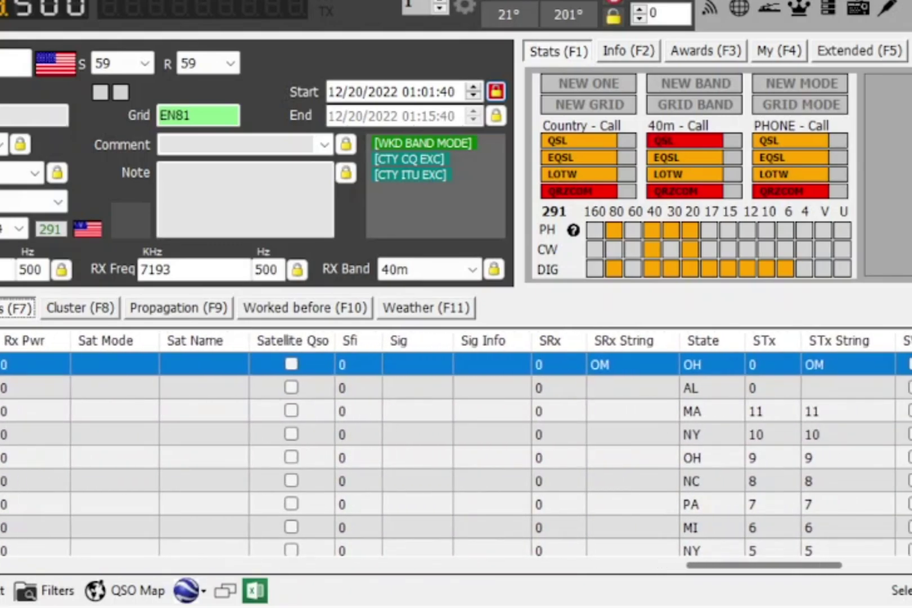
{"action": "scroll", "coordinate": [456, 450], "scroll_direction": "right", "scroll_amount": 1}
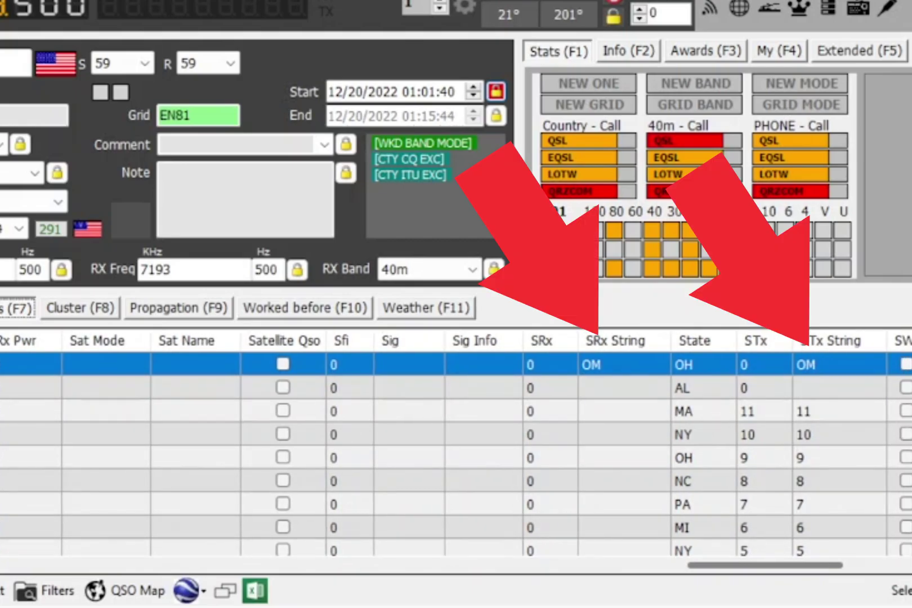
{"action": "scroll", "coordinate": [455, 450], "scroll_direction": "left", "scroll_amount": 3}
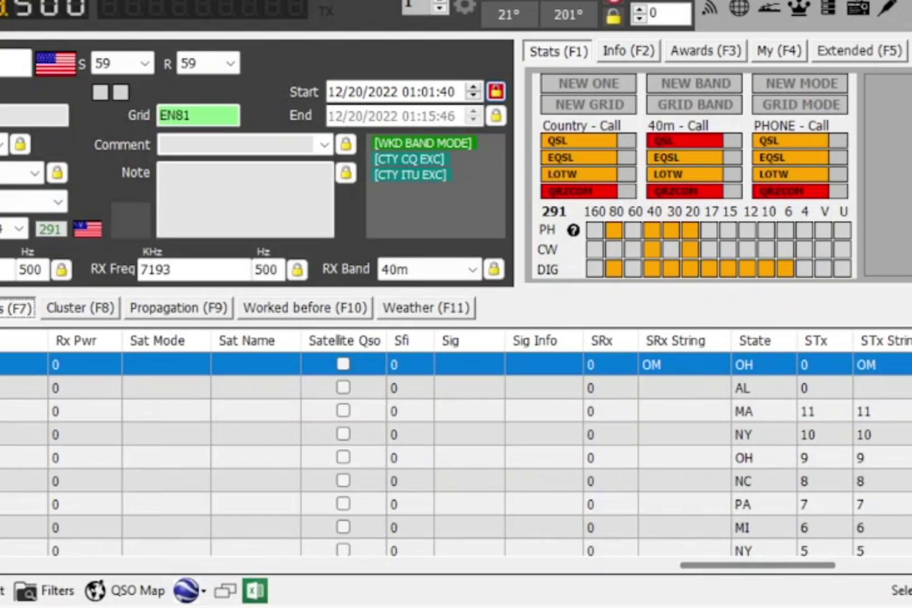
- Narrow the Address column in the recent QSO list and return to the list's first columns
{"action": "left_click_drag", "start_coordinate": [780, 563], "coordinate": [106, 485]}
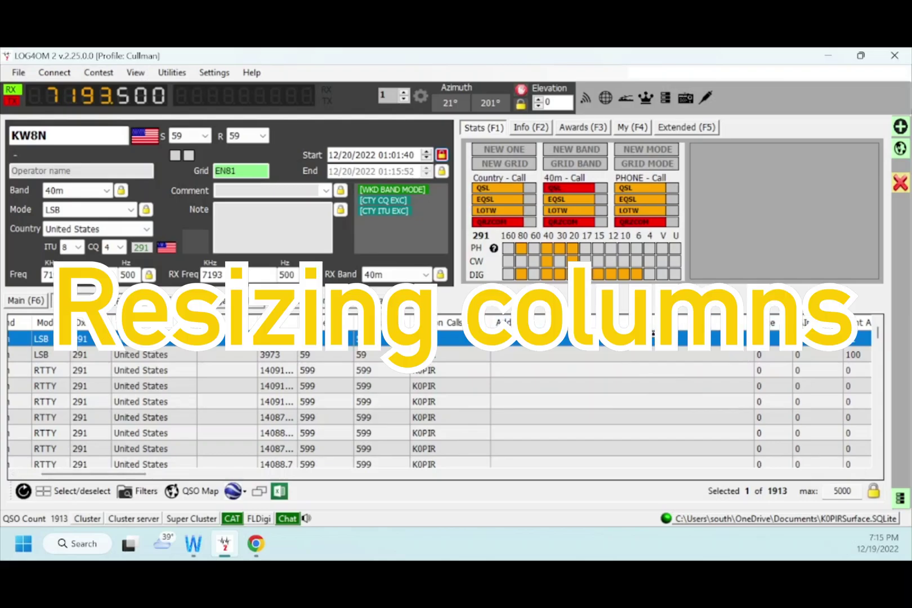
{"action": "left_click_drag", "start_coordinate": [754, 322], "coordinate": [552, 321]}
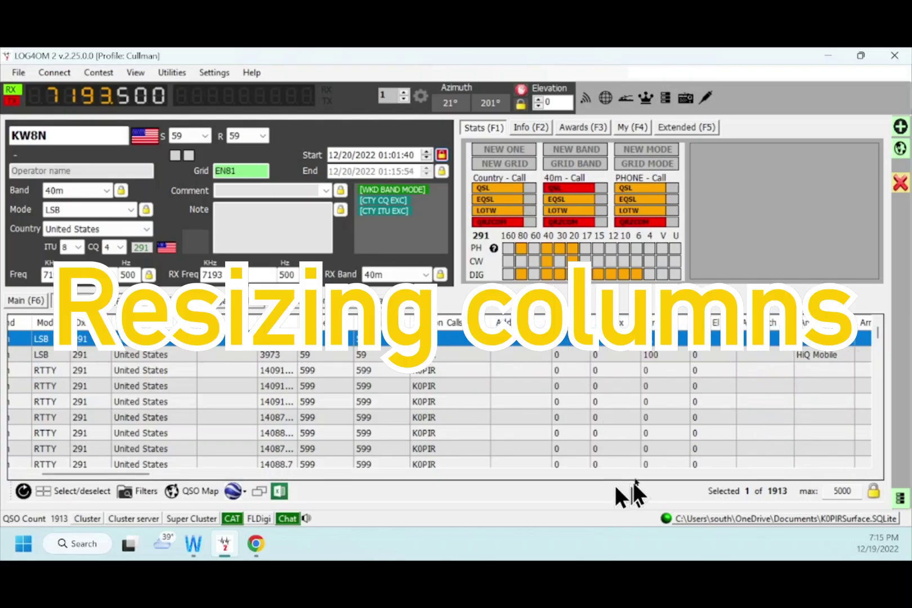
{"action": "left_click", "coordinate": [13, 474]}
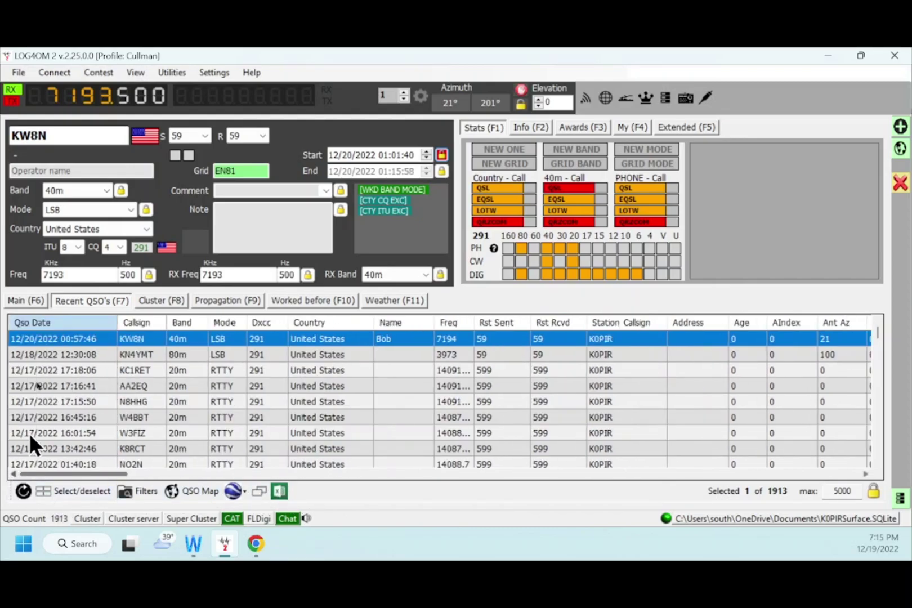
- Edit the most recent QSO's station details, setting My Antenna to Wire, and apply the change
{"action": "right_click", "coordinate": [265, 341]}
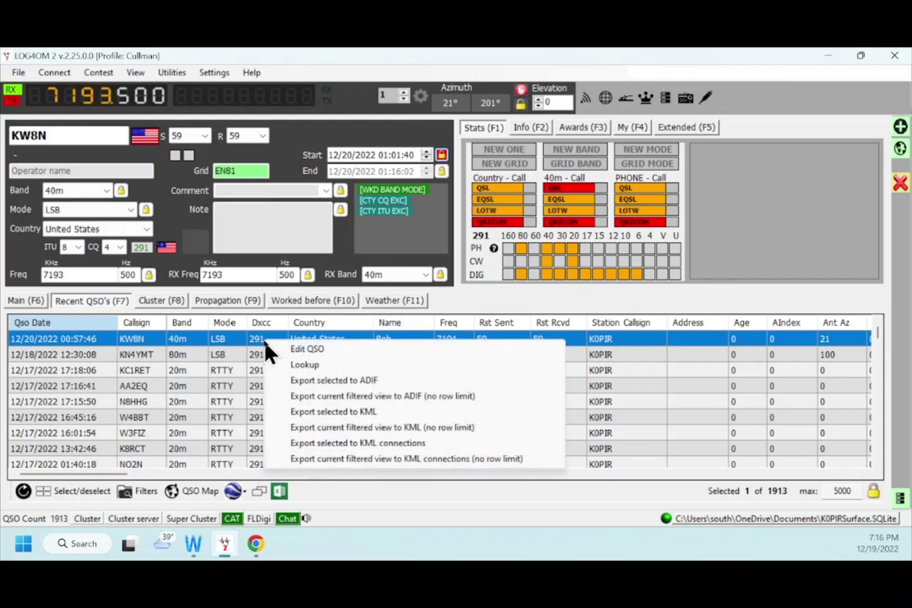
{"action": "key", "text": "Escape"}
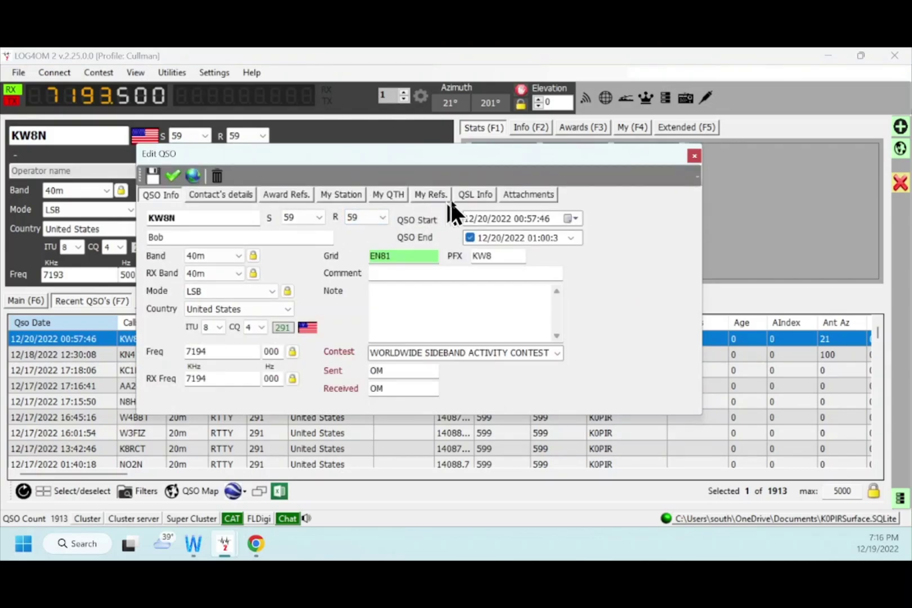
{"action": "left_click", "coordinate": [351, 194]}
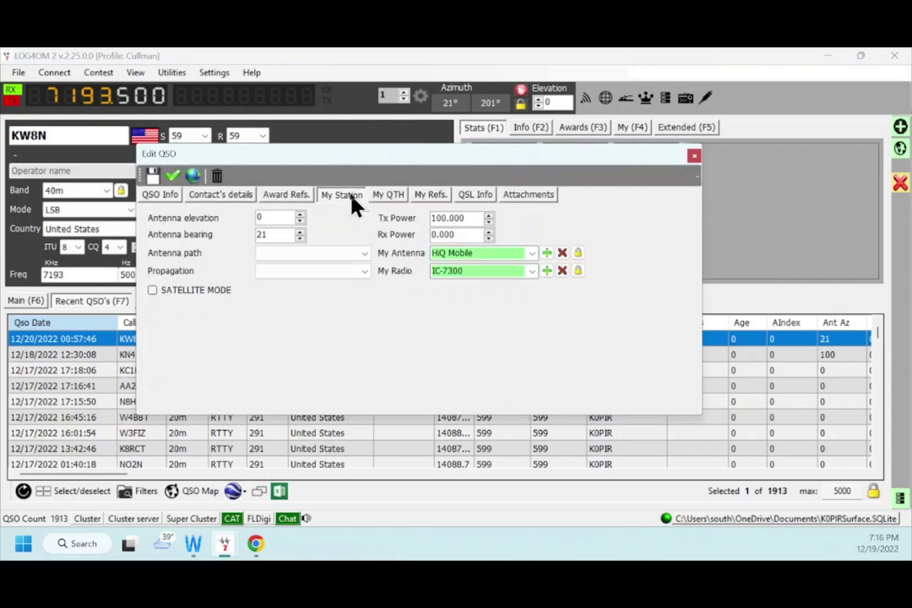
{"action": "left_click", "coordinate": [532, 254]}
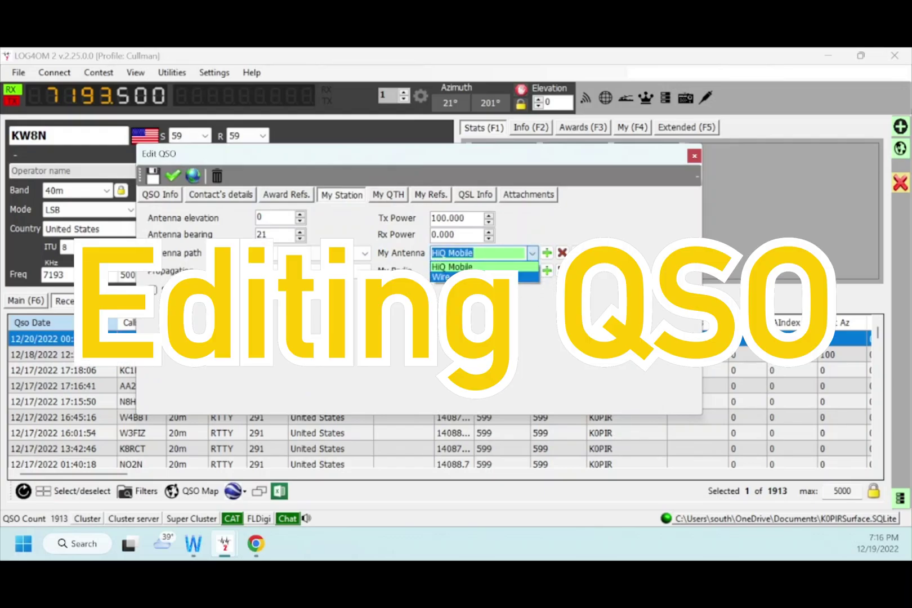
{"action": "left_click", "coordinate": [495, 276]}
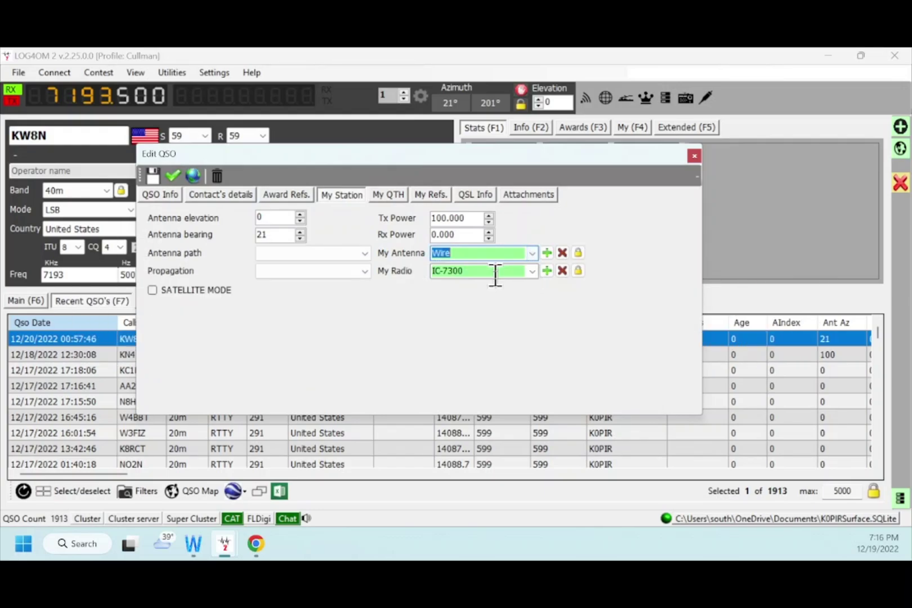
{"action": "left_click", "coordinate": [544, 252]}
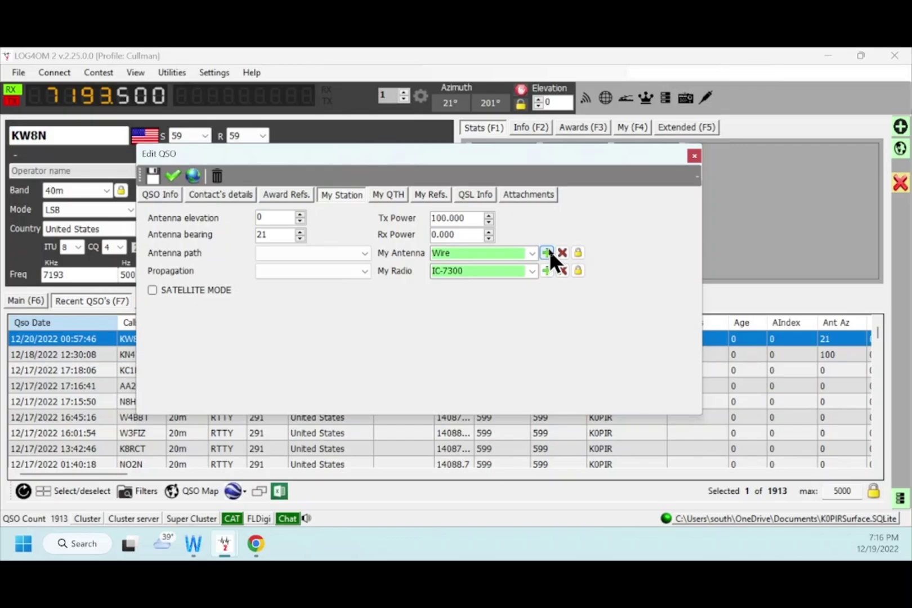
{"action": "left_click", "coordinate": [169, 176]}
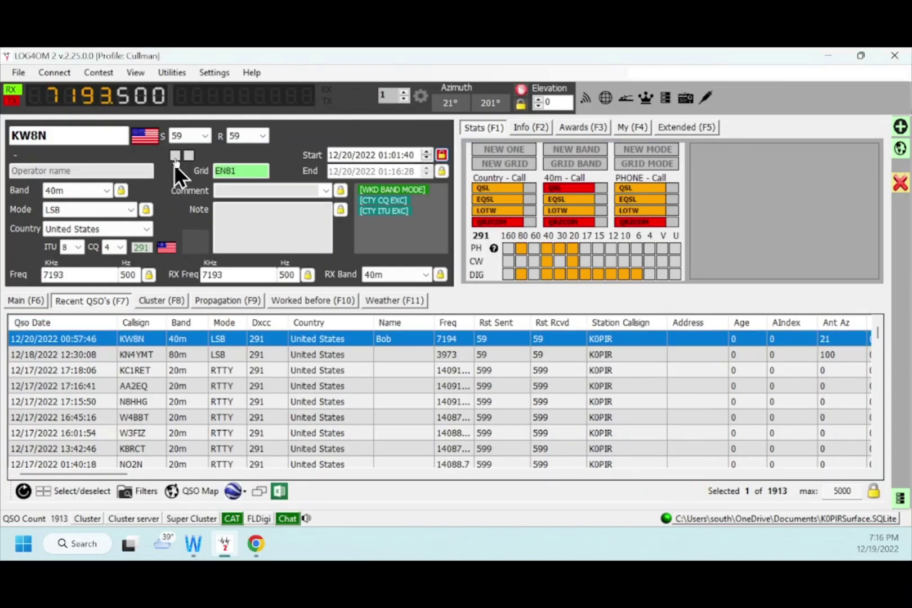
- Open the program configuration and review the station information, My References and station configuration pages
{"action": "left_click", "coordinate": [213, 72]}
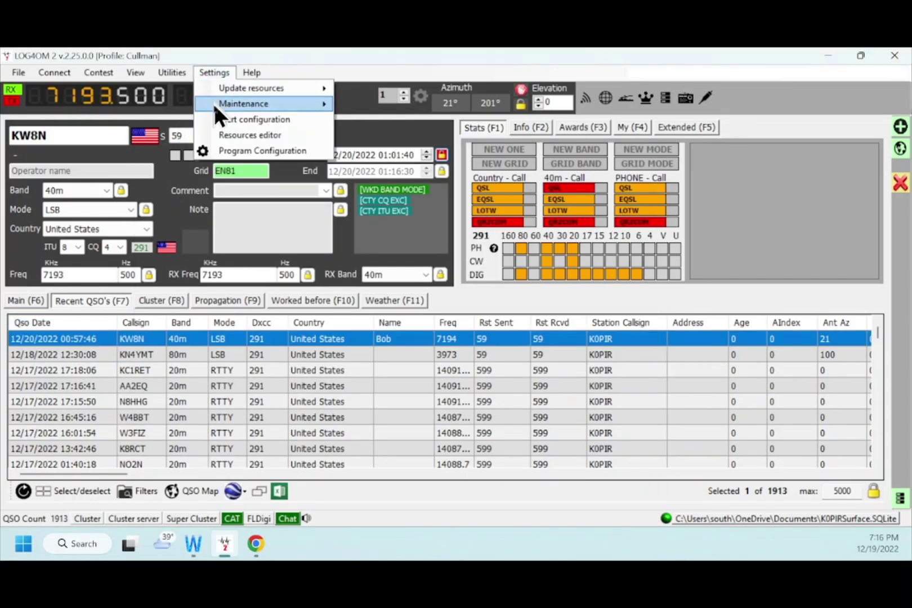
{"action": "left_click", "coordinate": [229, 152]}
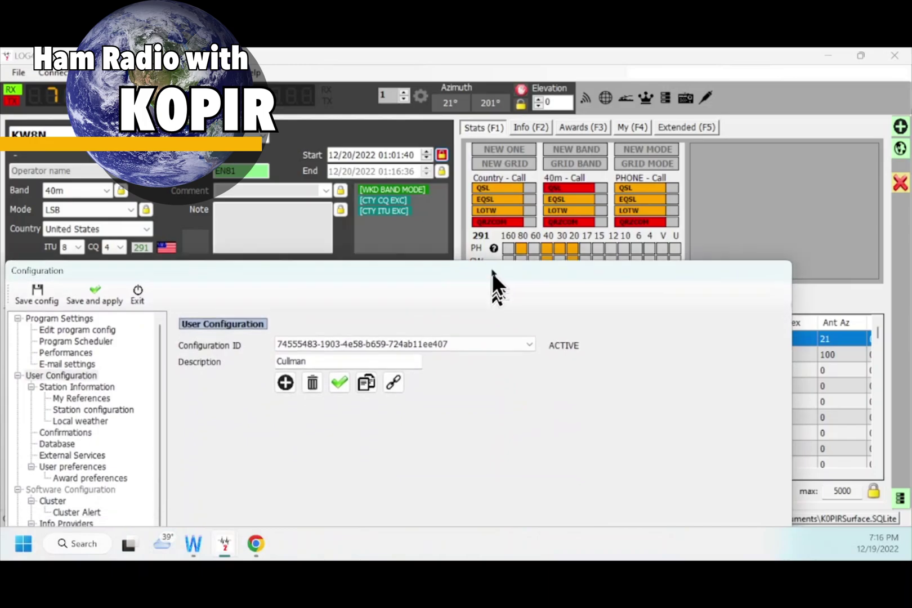
{"action": "left_click_drag", "start_coordinate": [519, 212], "coordinate": [543, 121]}
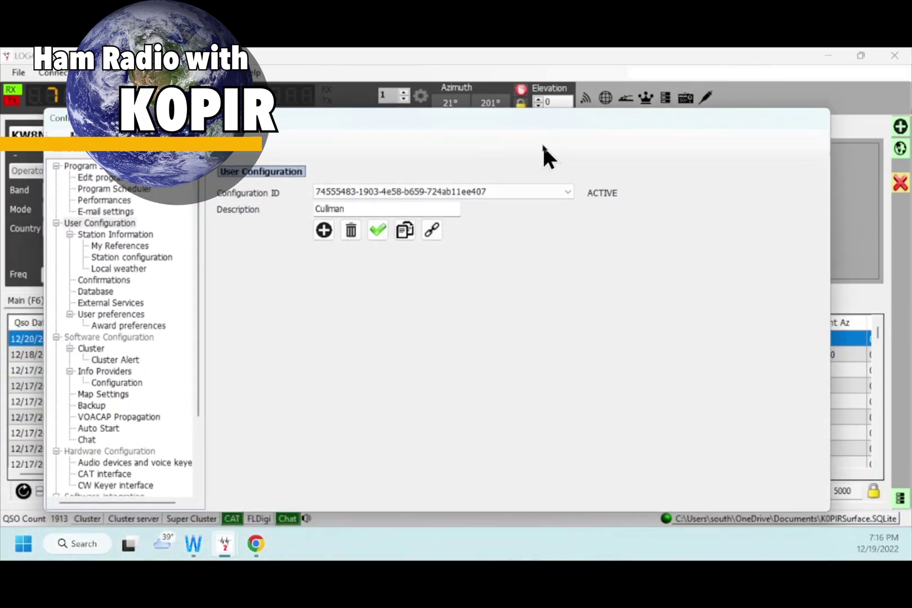
{"action": "left_click", "coordinate": [149, 234]}
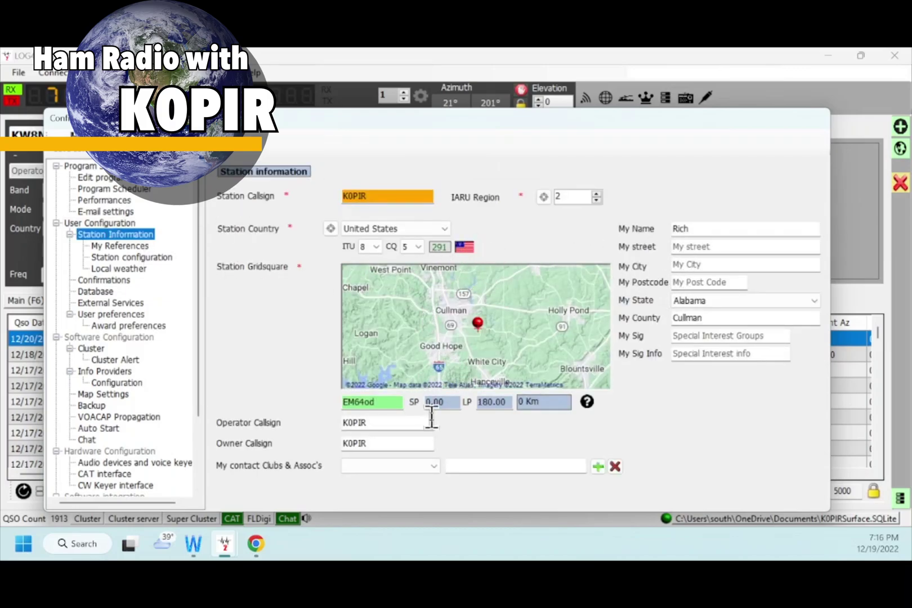
{"action": "left_click", "coordinate": [126, 245]}
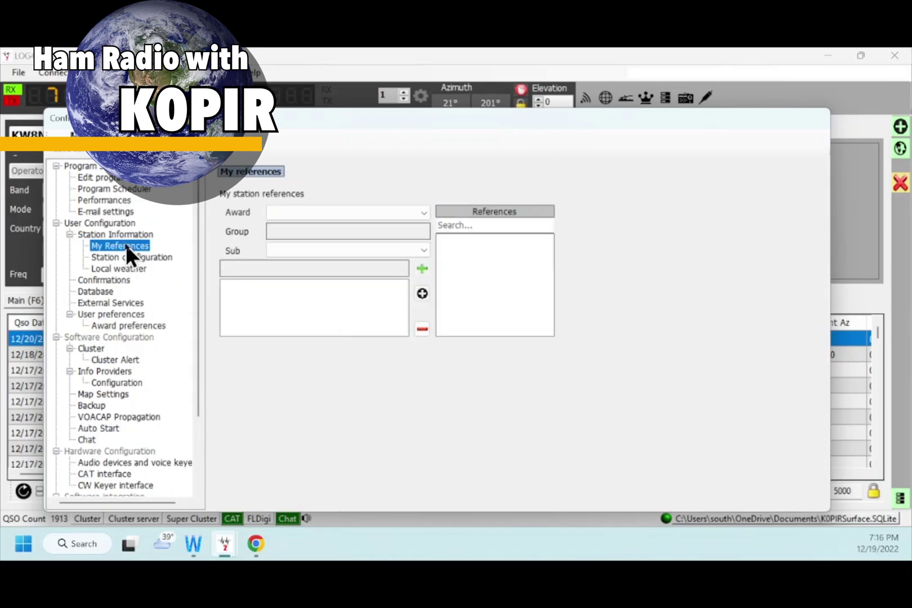
{"action": "left_click", "coordinate": [123, 256]}
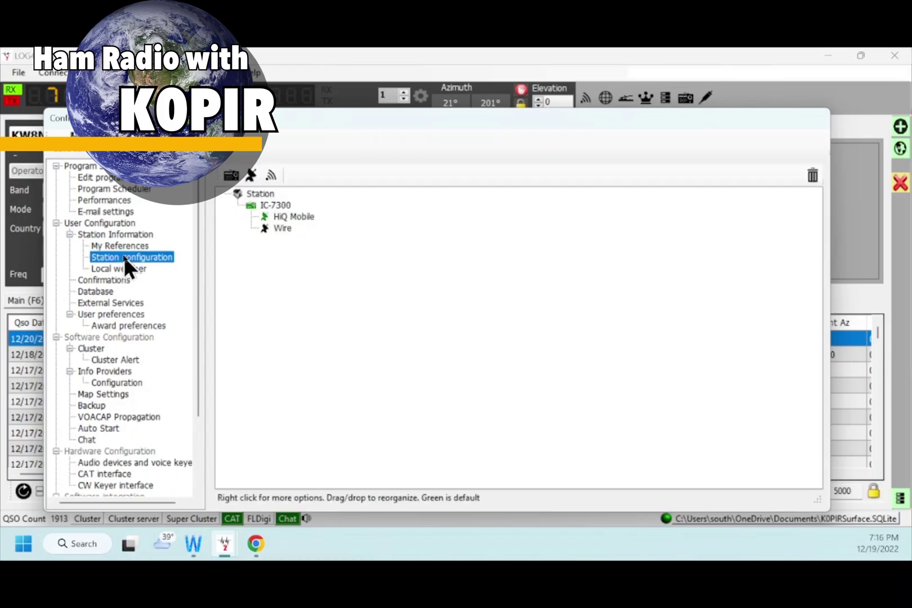
- Inspect the station tree's radio and antenna entries, including the IC-7300's default power and the options available for the Wire antenna
{"action": "left_click", "coordinate": [276, 226]}
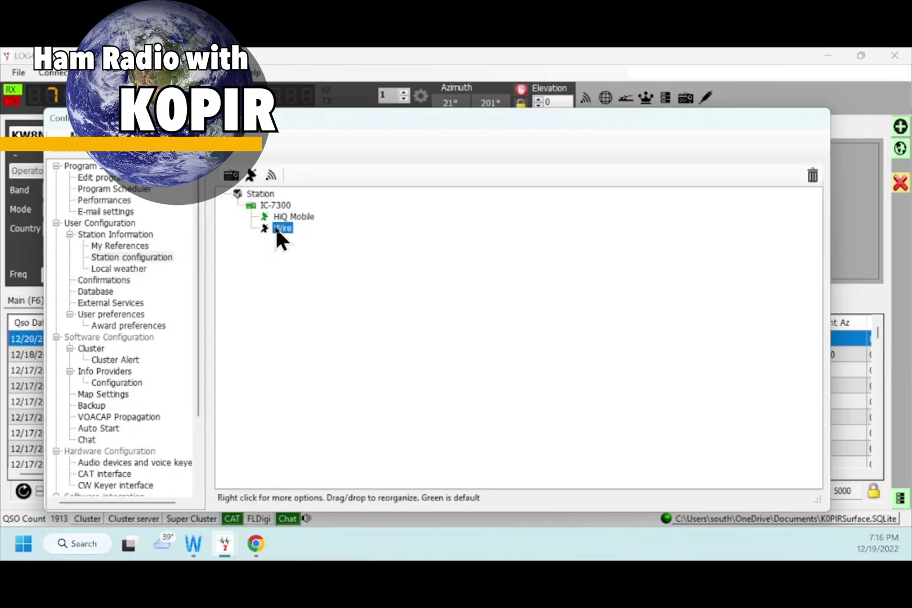
{"action": "left_click", "coordinate": [252, 192]}
{"action": "left_click", "coordinate": [262, 208]}
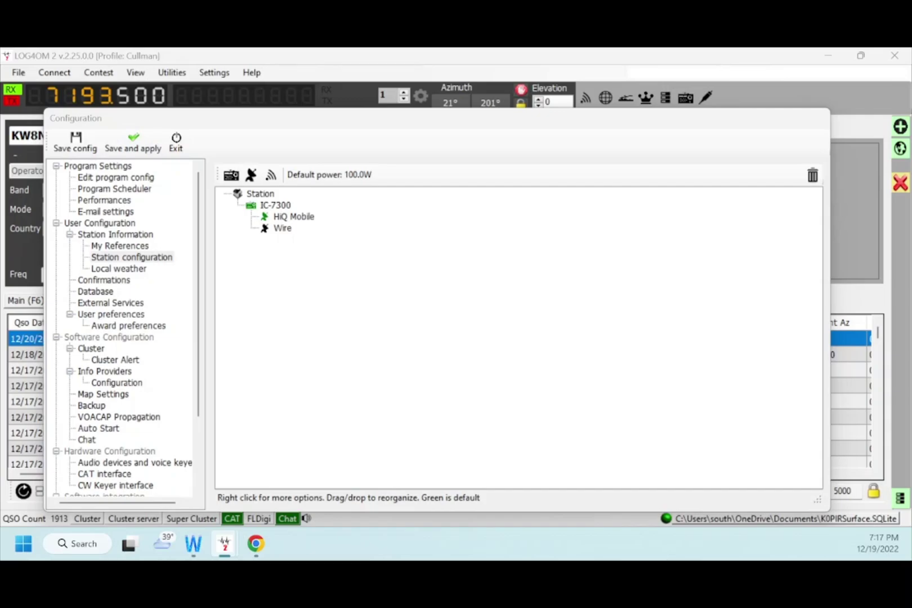
{"action": "left_click", "coordinate": [279, 227]}
{"action": "right_click", "coordinate": [281, 225]}
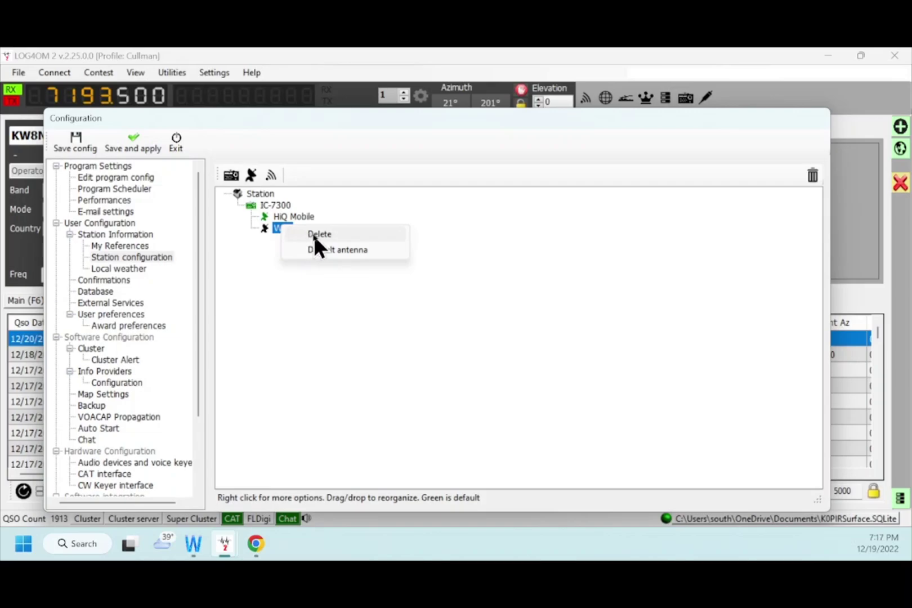
{"action": "left_click", "coordinate": [405, 211]}
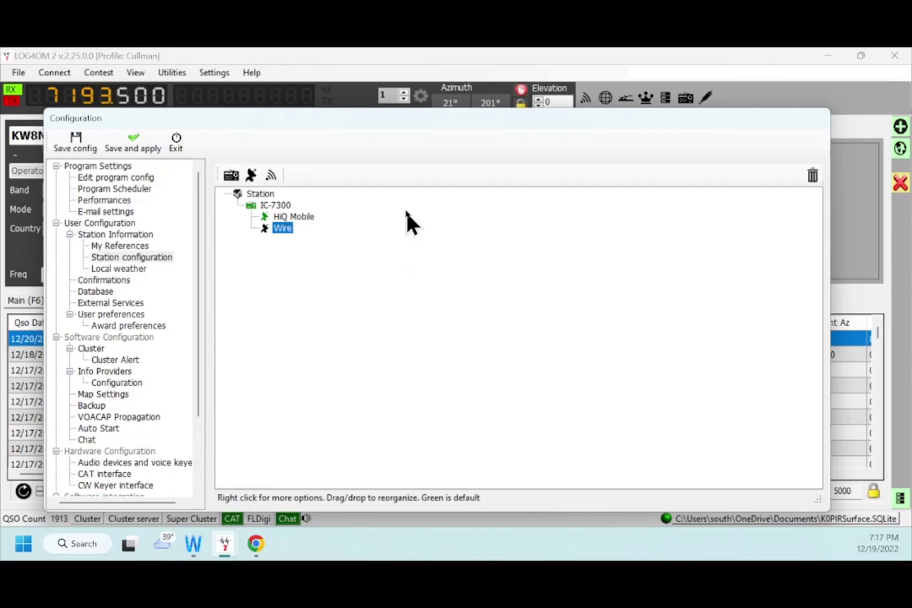
- Add an antenna named G5RV under the IC-7300 radio, and save and apply the configuration
{"action": "left_click", "coordinate": [253, 178]}
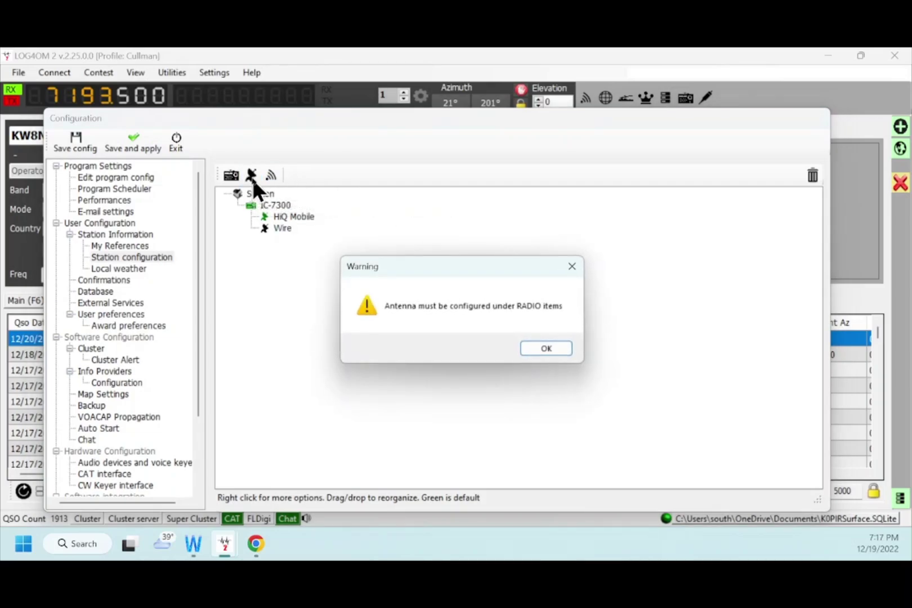
{"action": "left_click", "coordinate": [538, 345]}
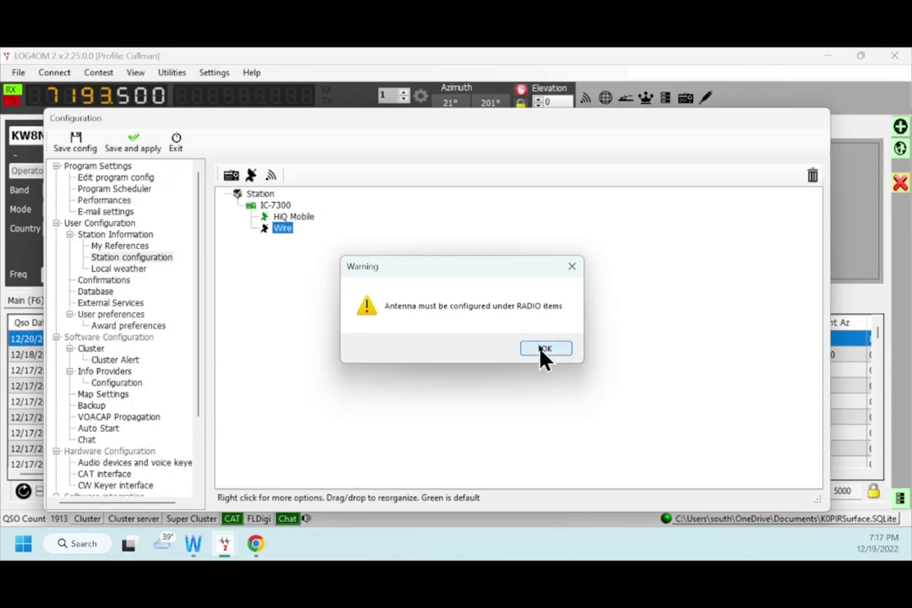
{"action": "left_click", "coordinate": [279, 206]}
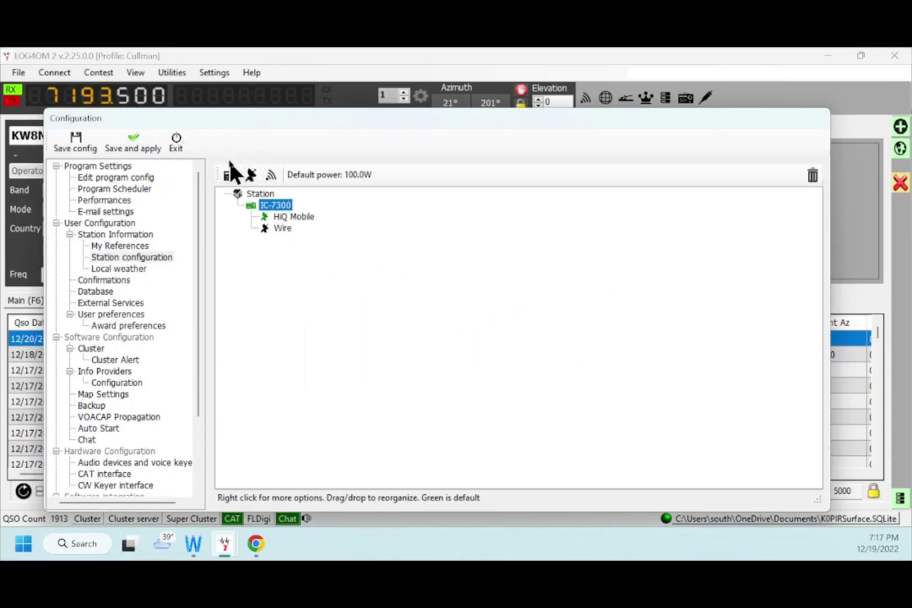
{"action": "left_click", "coordinate": [251, 175]}
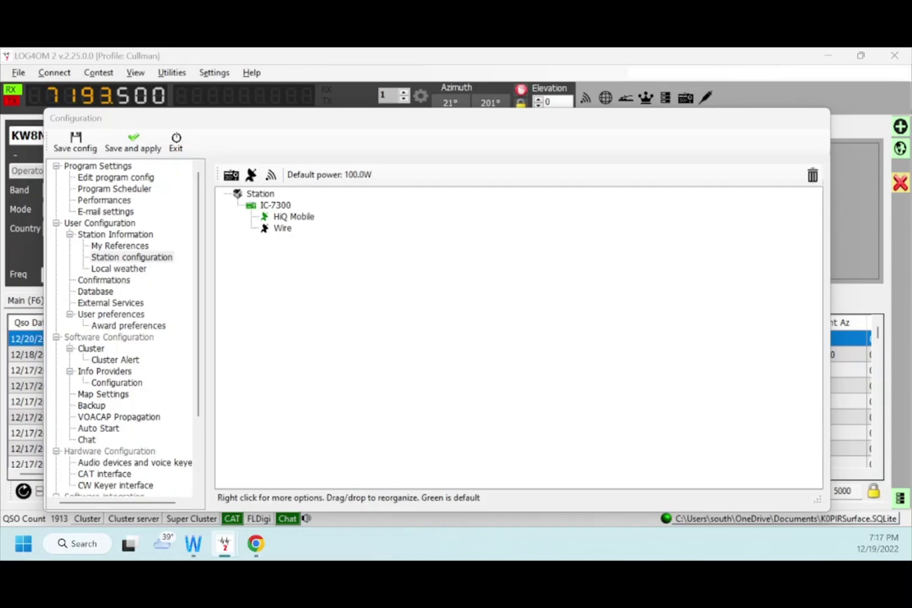
{"action": "key", "text": "Escape"}
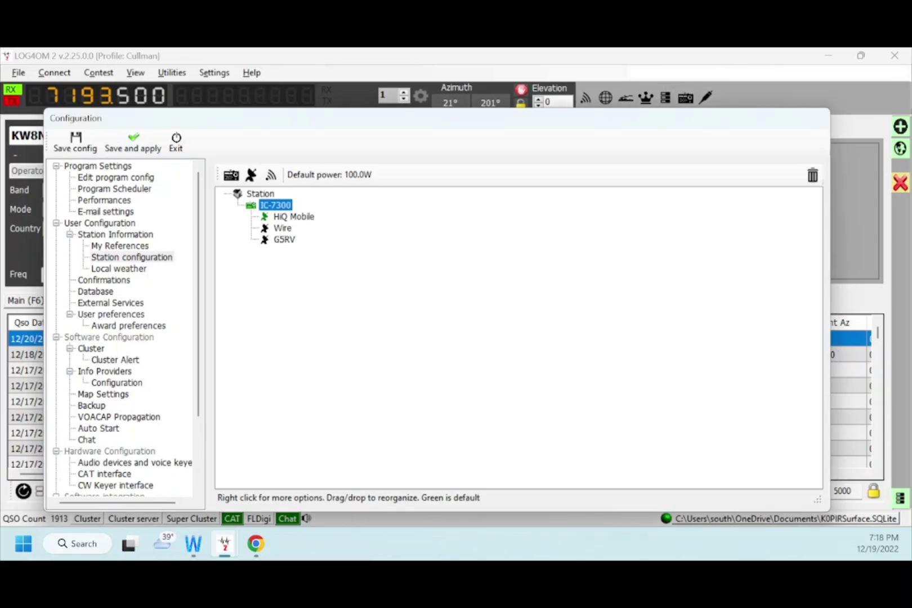
{"action": "left_click", "coordinate": [285, 238]}
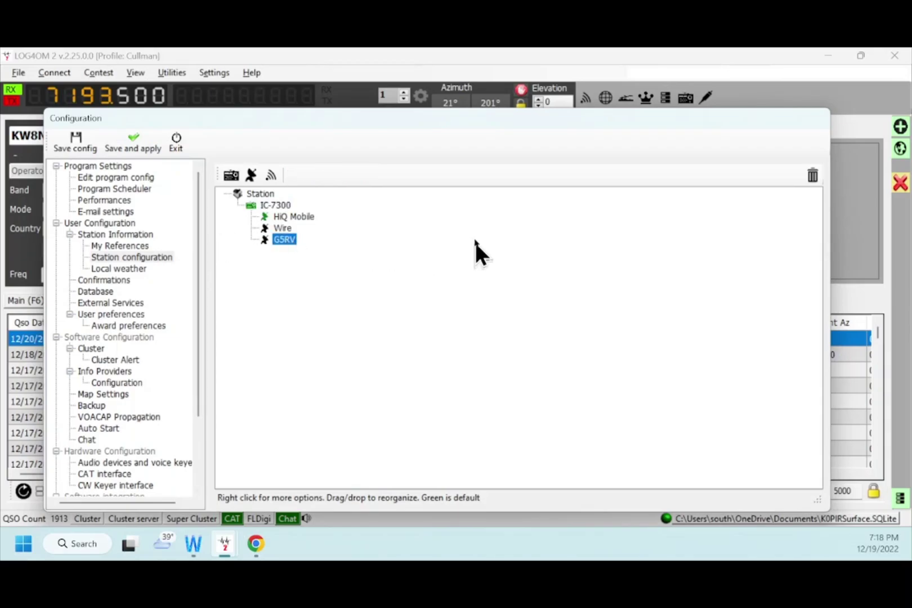
{"action": "left_click", "coordinate": [129, 140]}
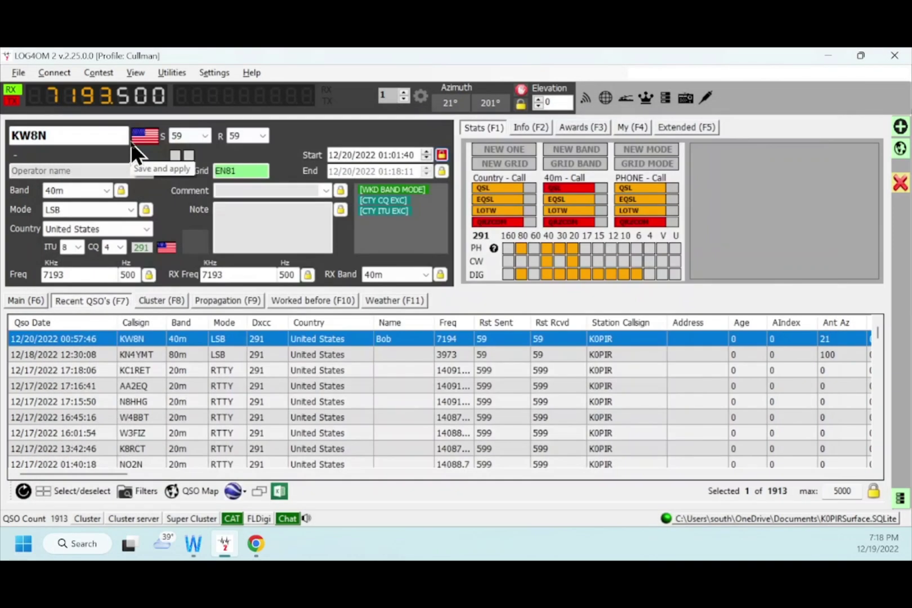
- Edit the most recent QSO's station details, setting My Antenna to G5RV, and apply the change
{"action": "right_click", "coordinate": [311, 335]}
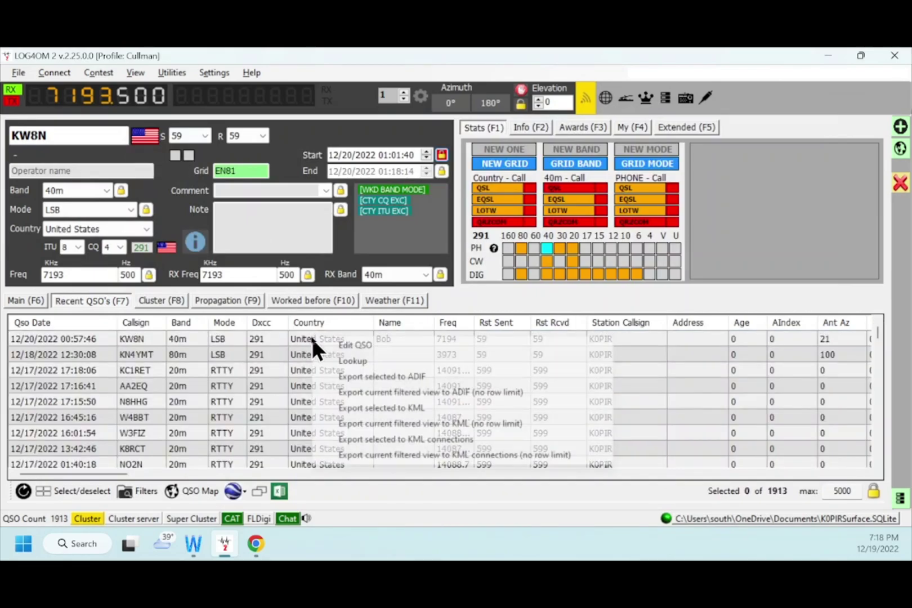
{"action": "left_click", "coordinate": [334, 344]}
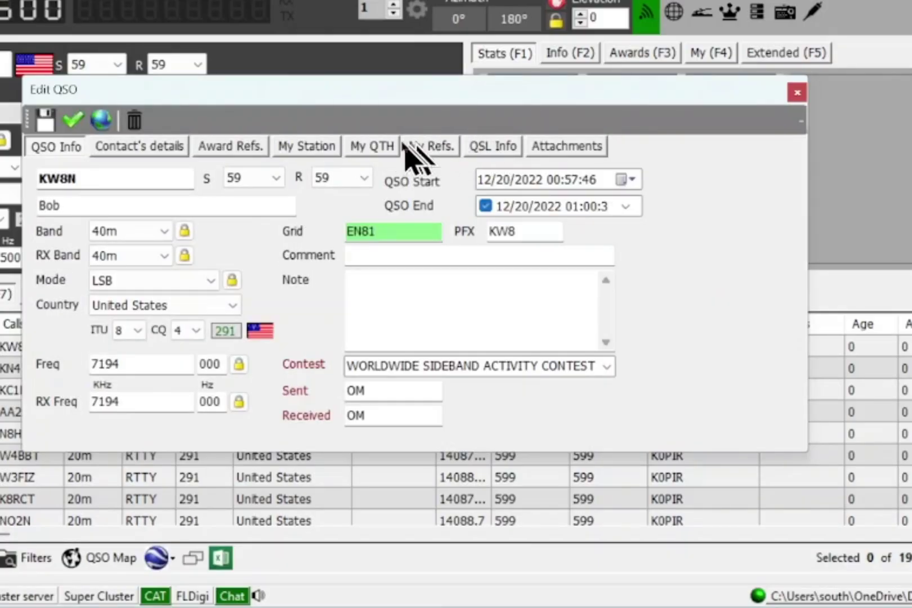
{"action": "left_click", "coordinate": [333, 152]}
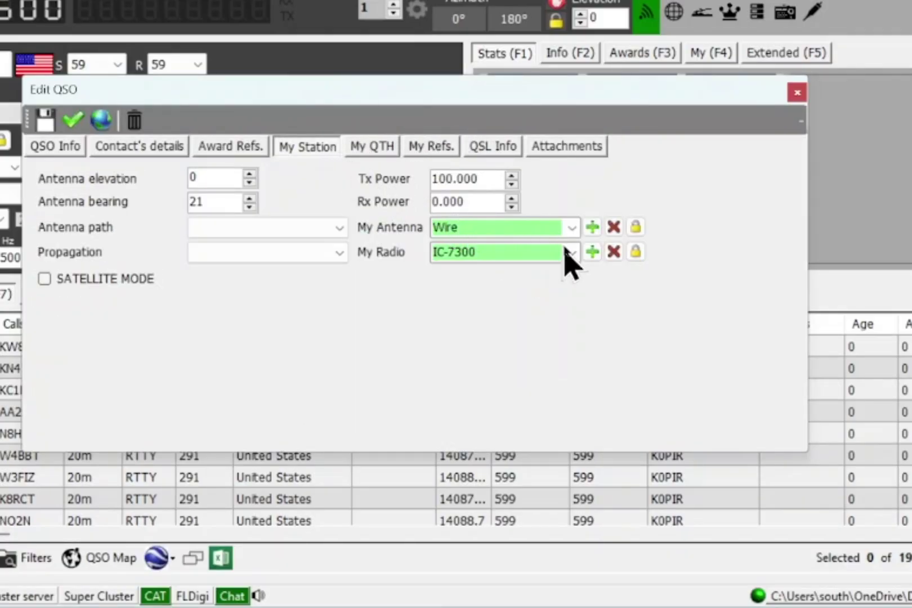
{"action": "left_click", "coordinate": [572, 227]}
{"action": "left_click", "coordinate": [593, 242]}
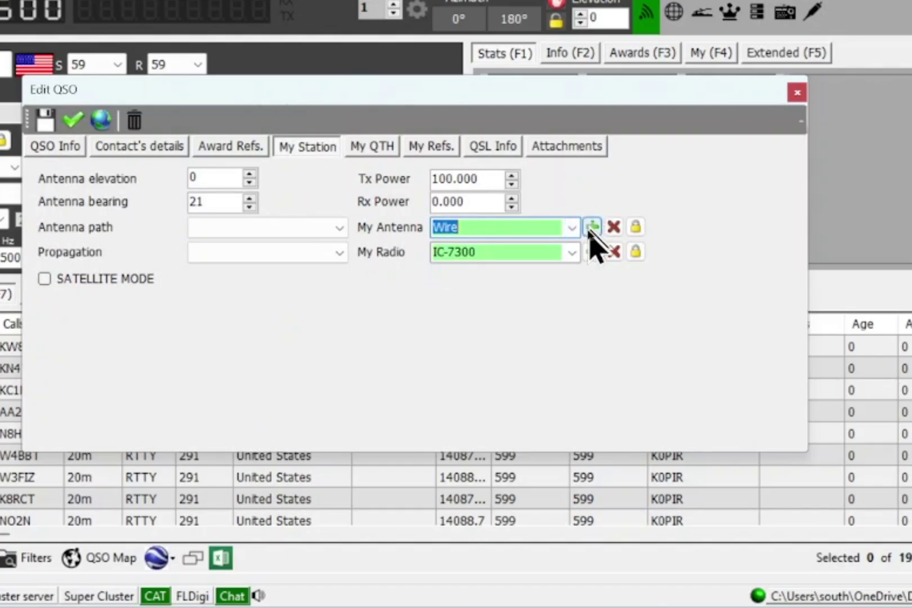
{"action": "left_click", "coordinate": [573, 230]}
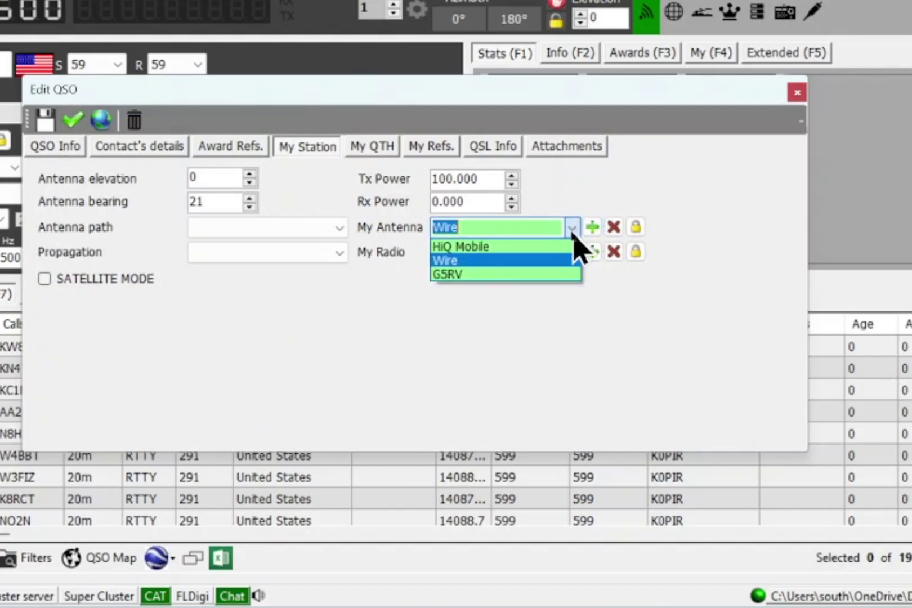
{"action": "left_click", "coordinate": [549, 274]}
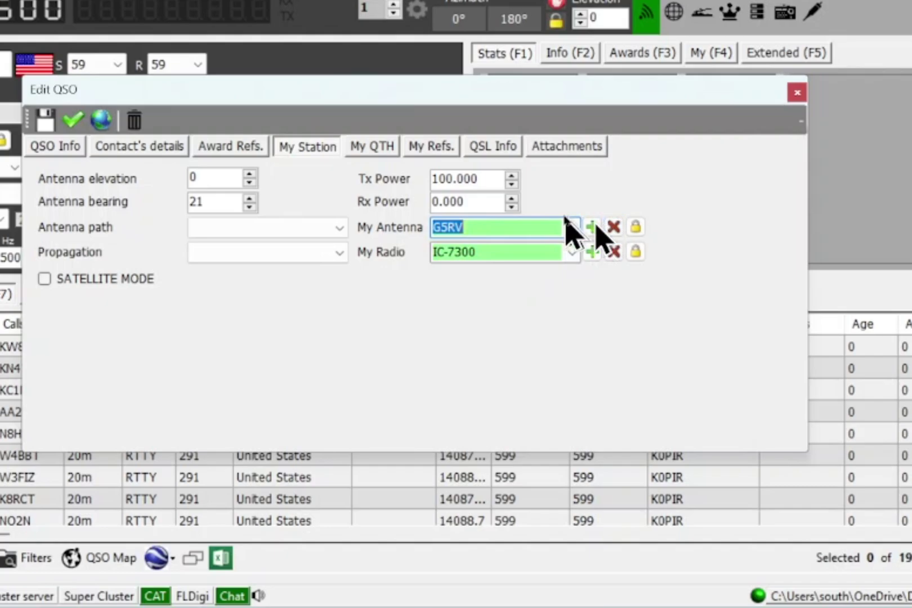
{"action": "left_click", "coordinate": [74, 119]}
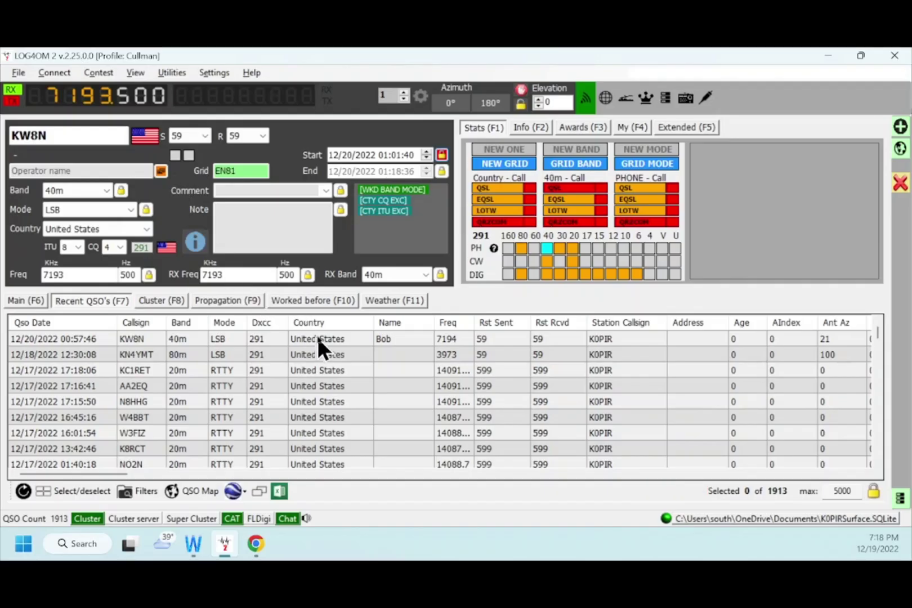
- View the 40m propagation graphs for the contact's path, including circuit reliability and S/N ratio
{"action": "left_click", "coordinate": [251, 301]}
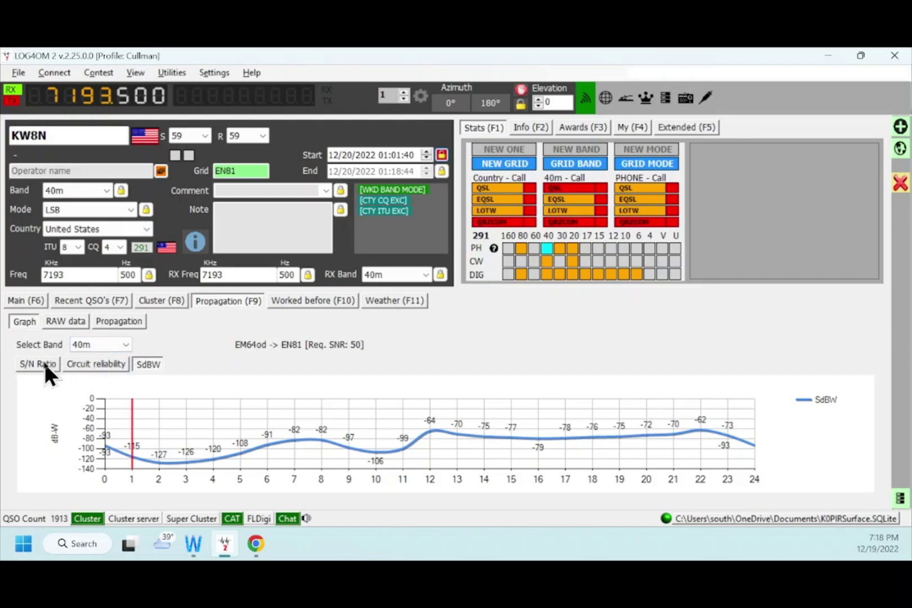
{"action": "left_click", "coordinate": [85, 363]}
{"action": "left_click", "coordinate": [40, 363]}
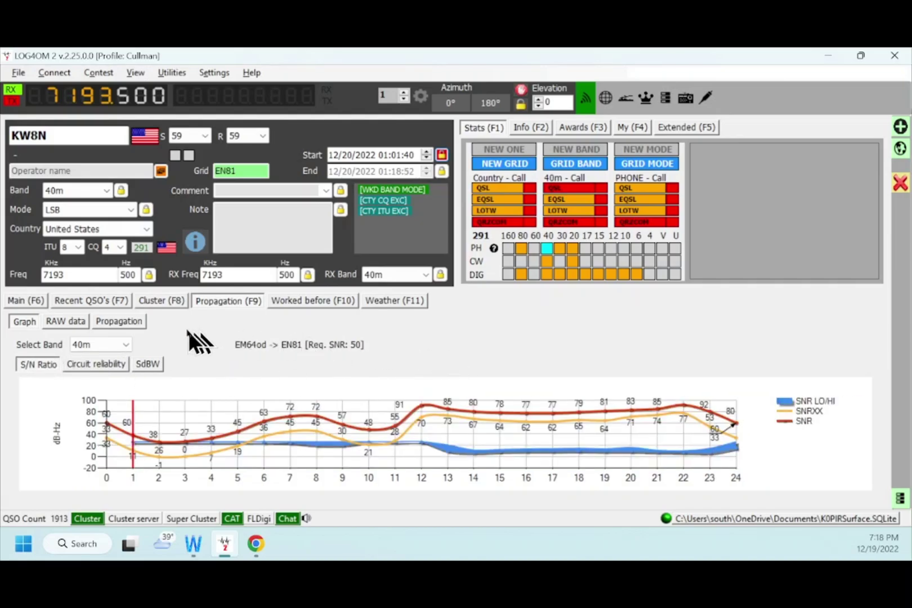
- Generate a 40m propagation map plotting reliability, and look through the available colour palettes while keeping Palette 4
{"action": "left_click", "coordinate": [128, 321]}
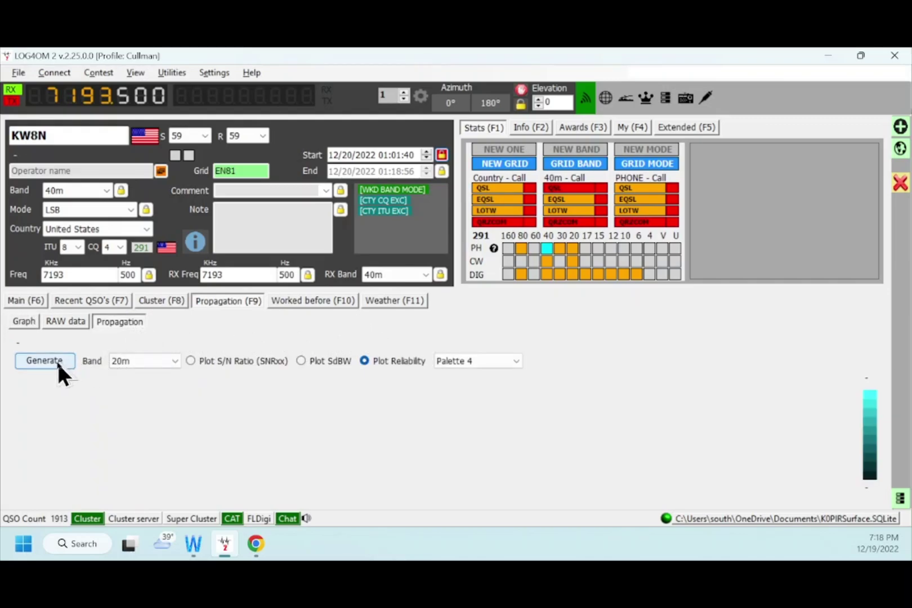
{"action": "left_click", "coordinate": [171, 360]}
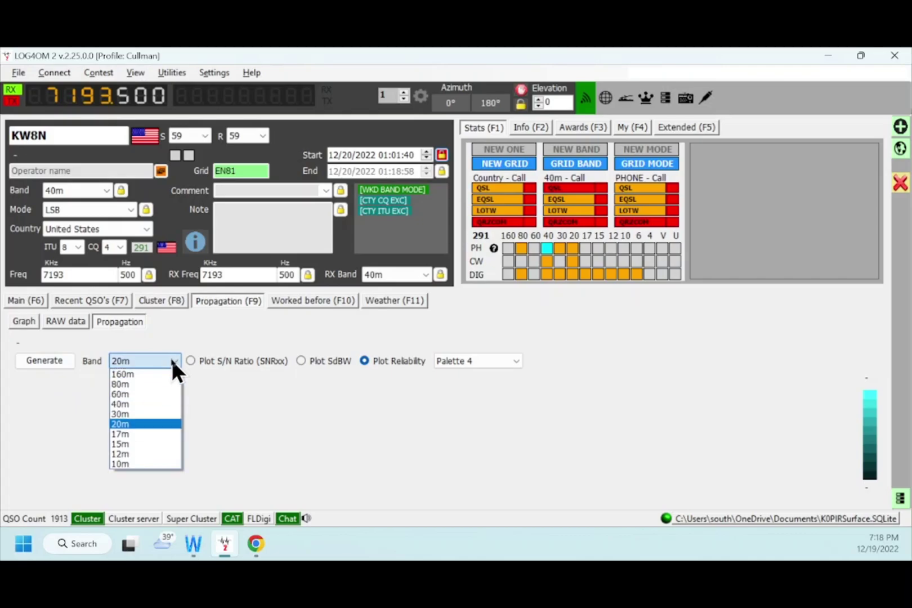
{"action": "left_click", "coordinate": [153, 399]}
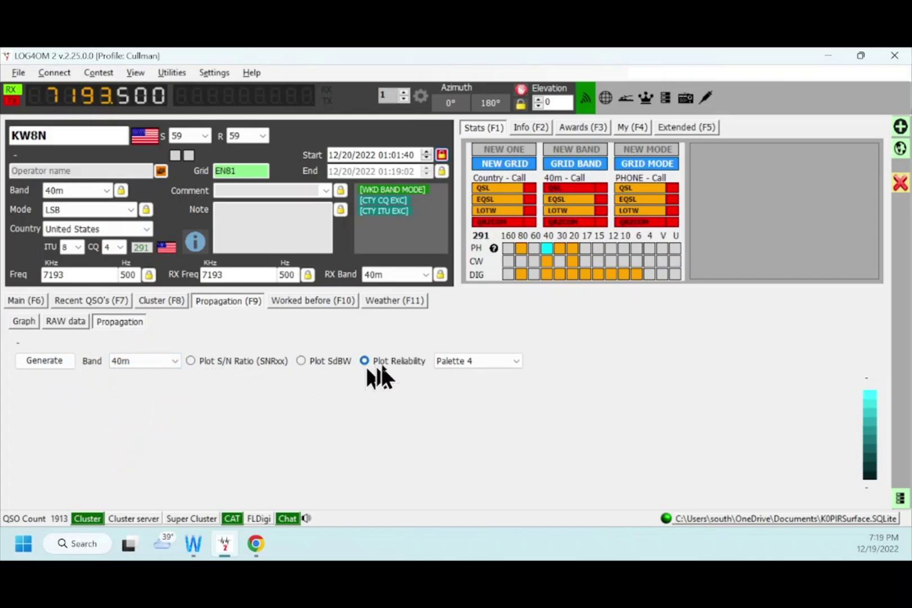
{"action": "left_click", "coordinate": [51, 354]}
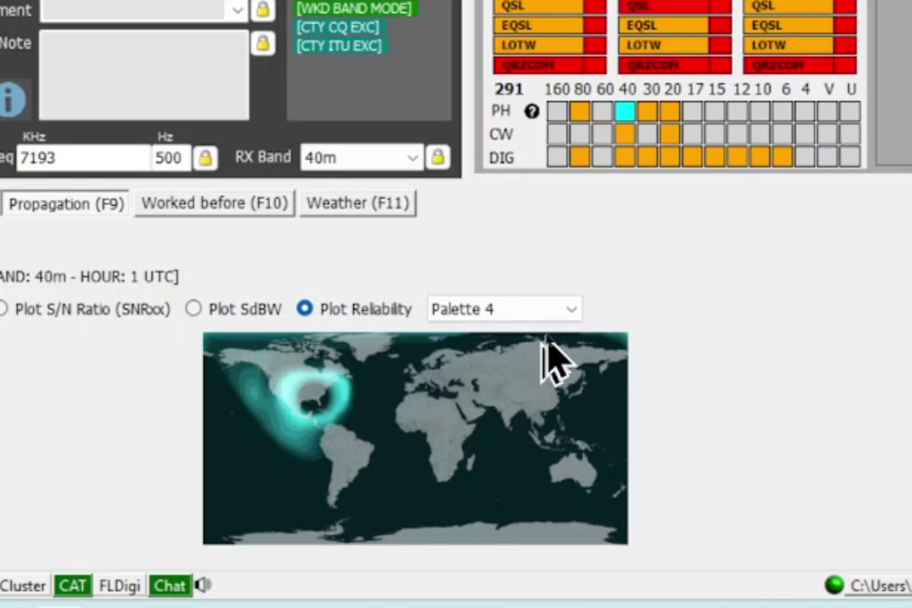
{"action": "left_click", "coordinate": [571, 310]}
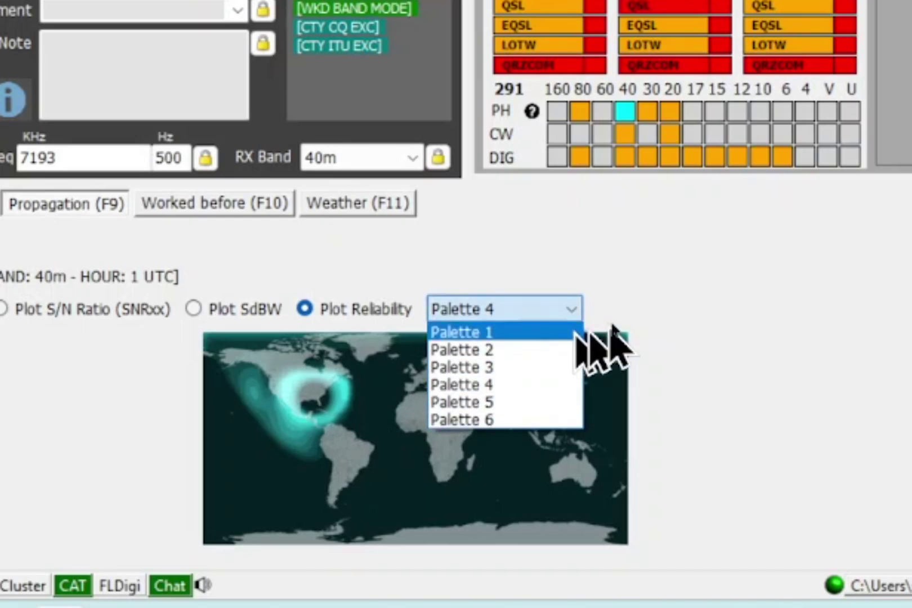
{"action": "left_click", "coordinate": [698, 322]}
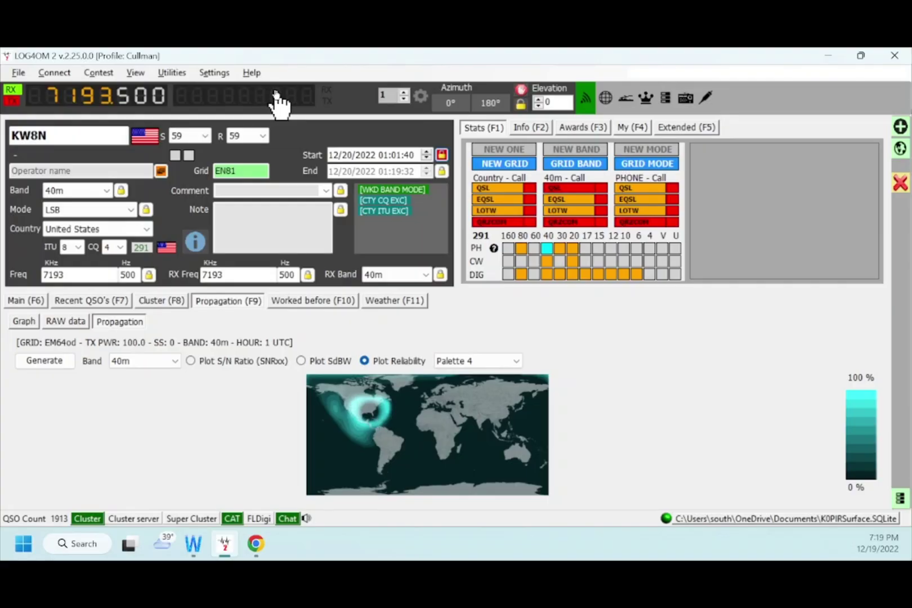
- Show the cluster spot list and open the Telnet cluster connection window
{"action": "key", "text": "F8"}
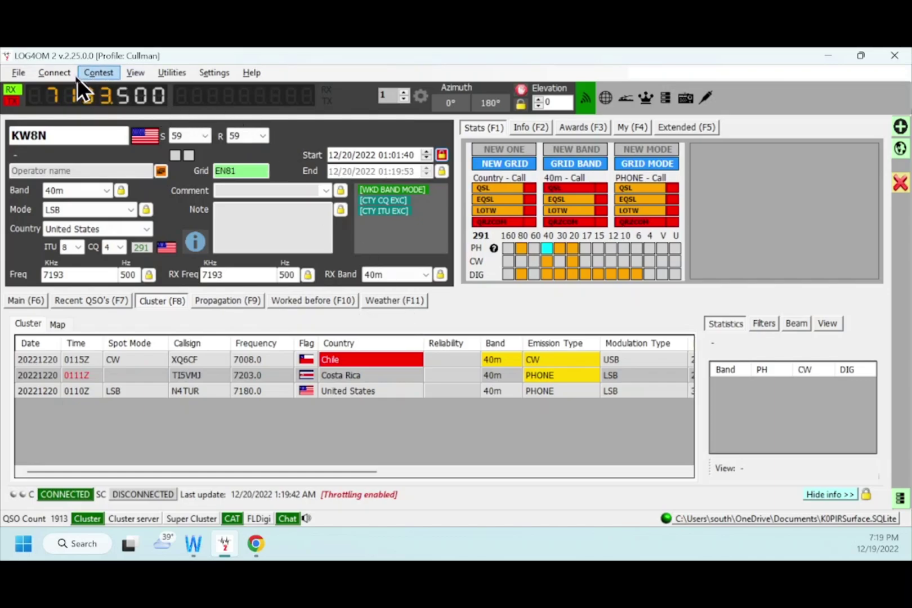
{"action": "left_click", "coordinate": [56, 74]}
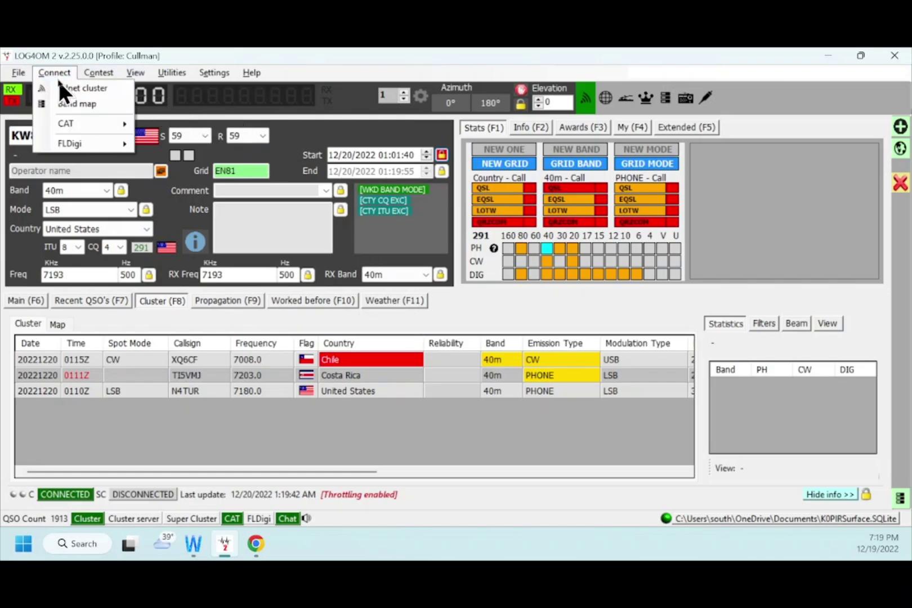
{"action": "left_click", "coordinate": [61, 87]}
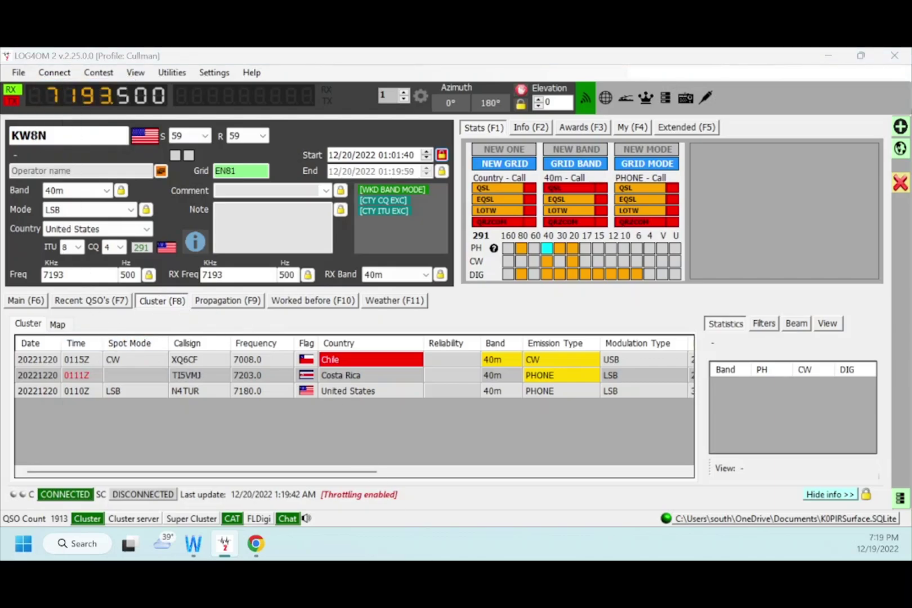
- Look through the Cluster management window's internal server, spot list and connection settings, and select the active primary server
{"action": "left_click_drag", "start_coordinate": [472, 394], "coordinate": [480, 164]}
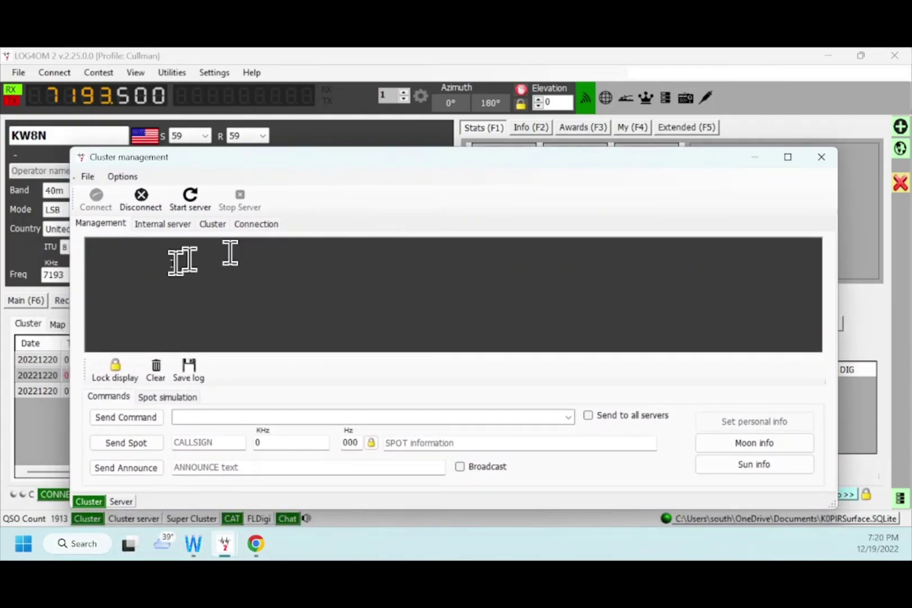
{"action": "left_click", "coordinate": [158, 225]}
{"action": "left_click", "coordinate": [207, 225]}
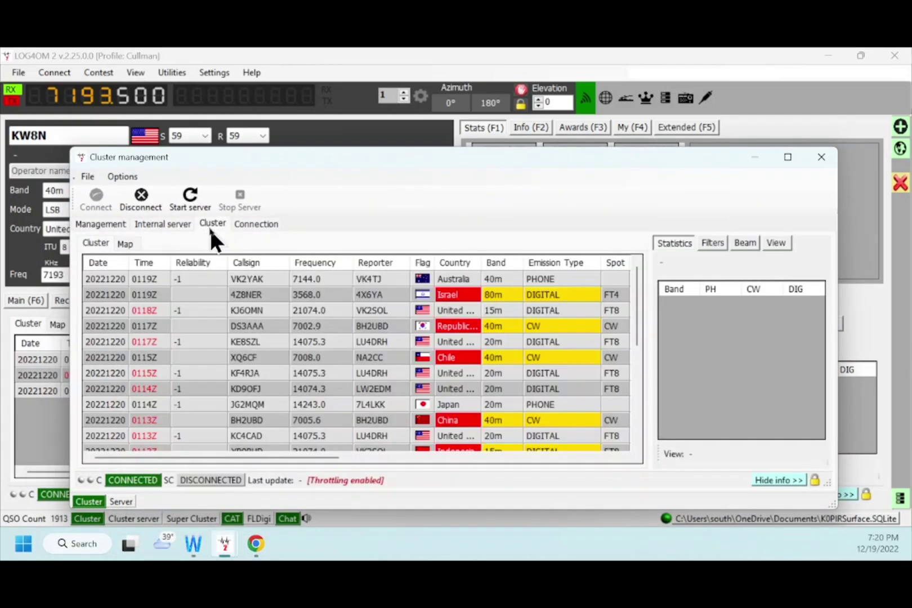
{"action": "left_click", "coordinate": [266, 225]}
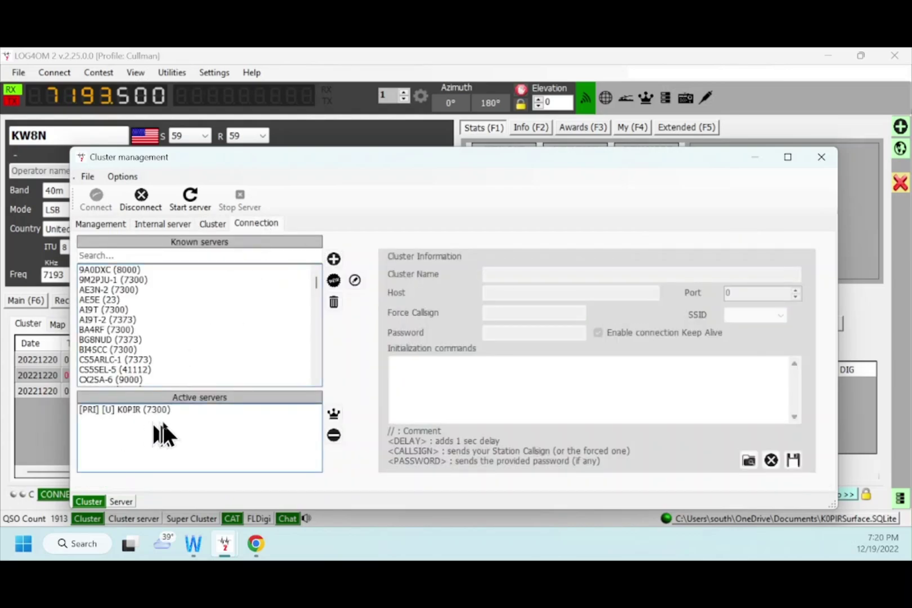
{"action": "left_click", "coordinate": [131, 411]}
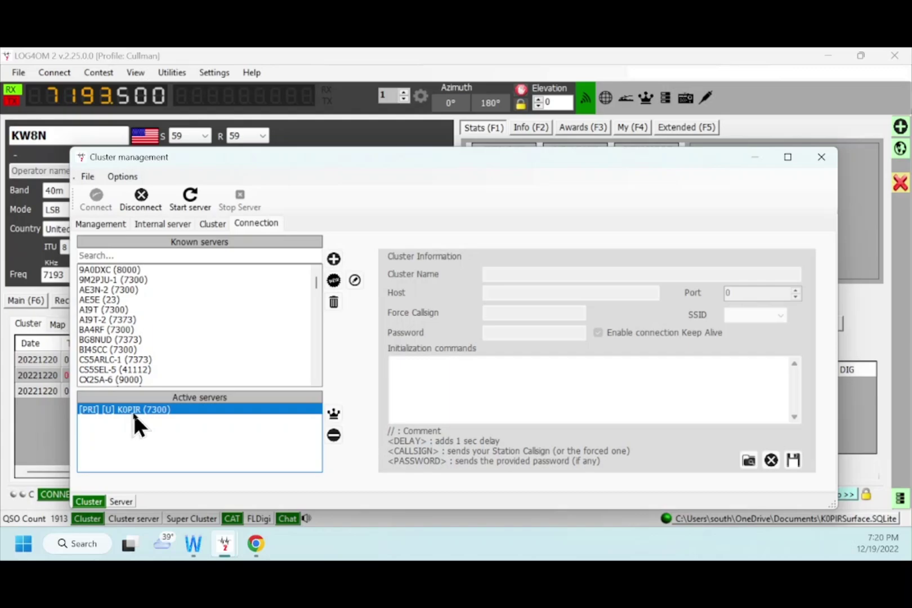
- Search the known cluster servers for "k0" and select the user-defined server on port 7300
{"action": "scroll", "coordinate": [190, 336], "scroll_direction": "down", "scroll_amount": 4}
{"action": "scroll", "coordinate": [191, 334], "scroll_direction": "up", "scroll_amount": 4}
{"action": "left_click", "coordinate": [183, 255]}
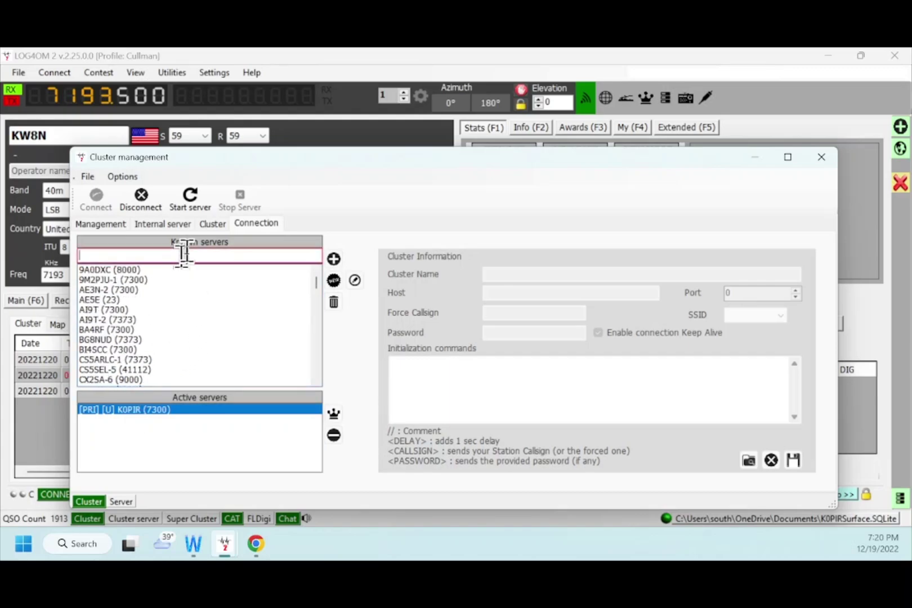
{"action": "type", "text": "k0"}
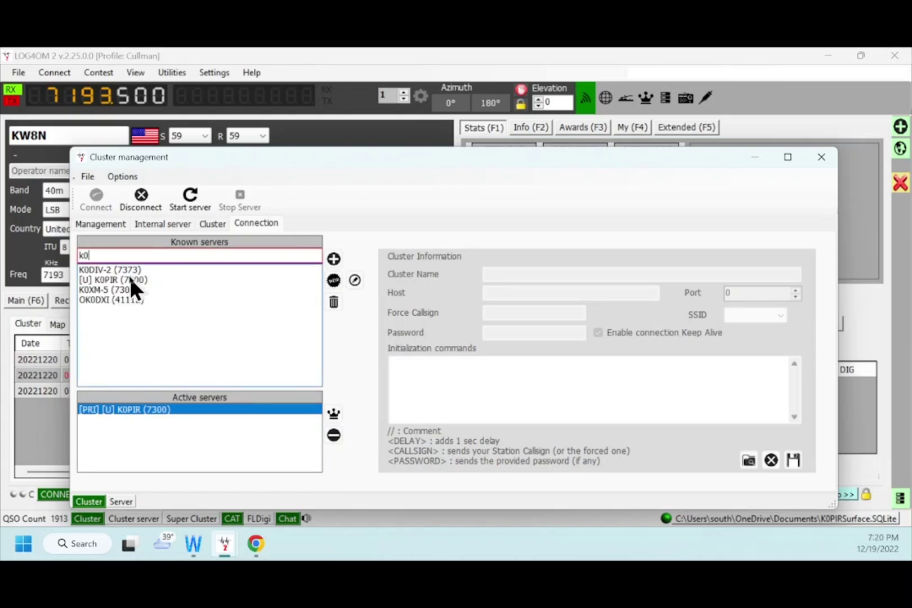
{"action": "left_click", "coordinate": [120, 280]}
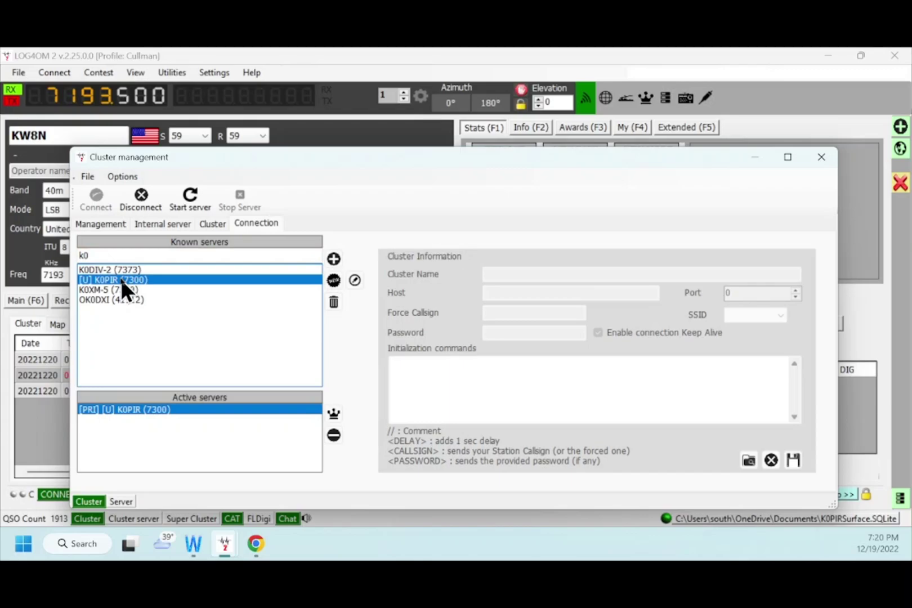
- Lower the reliability threshold in the cluster spot filters and close the Cluster management window
{"action": "left_click", "coordinate": [212, 225]}
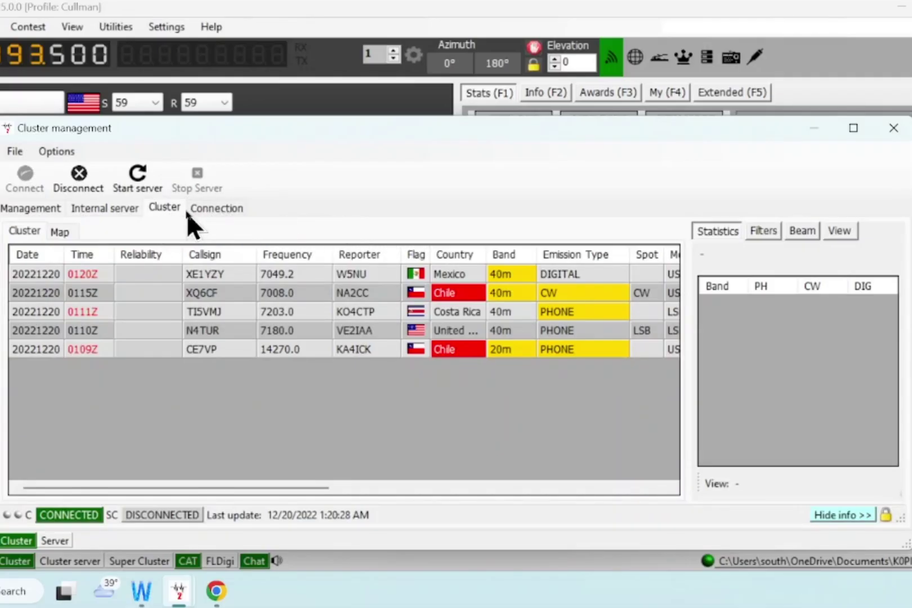
{"action": "left_click", "coordinate": [765, 225]}
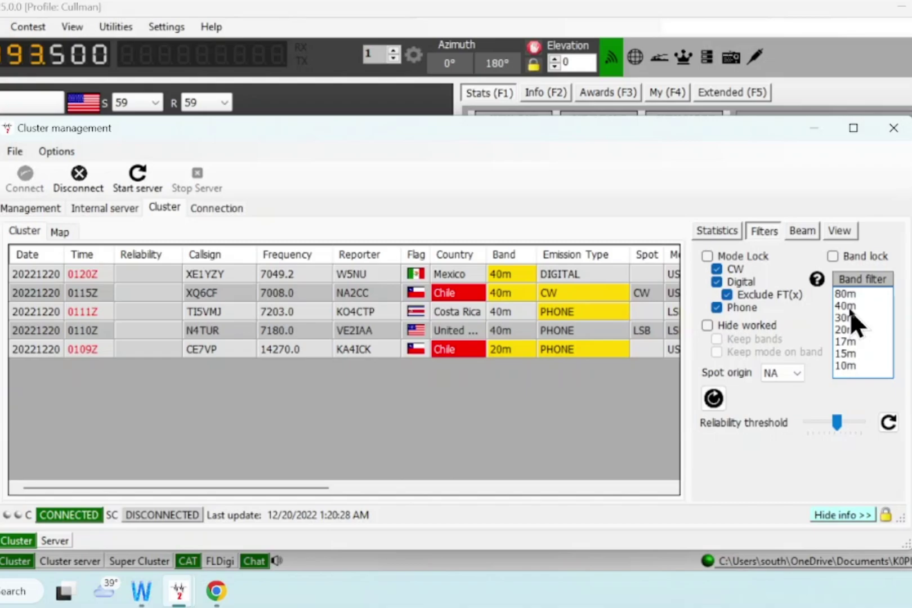
{"action": "left_click", "coordinate": [822, 424]}
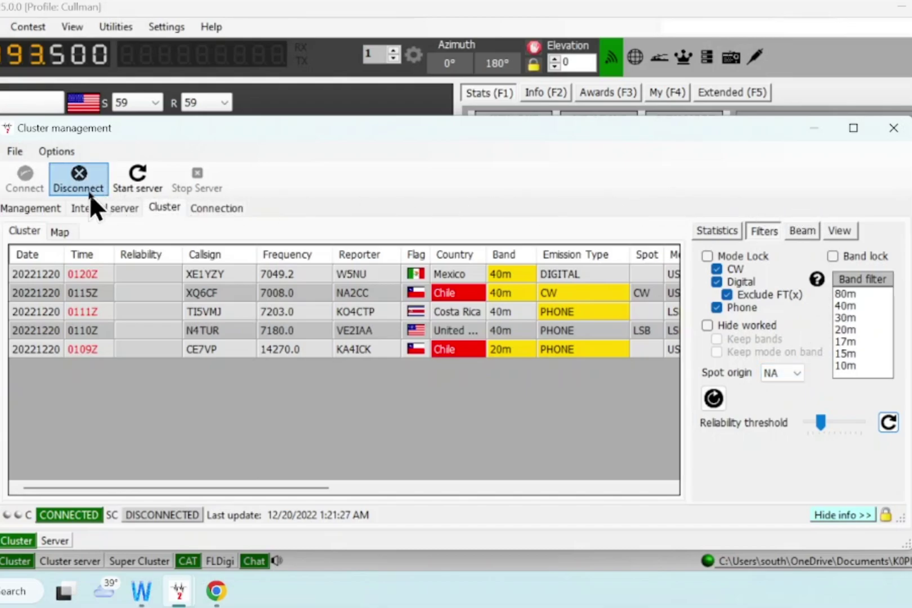
{"action": "left_click", "coordinate": [12, 155]}
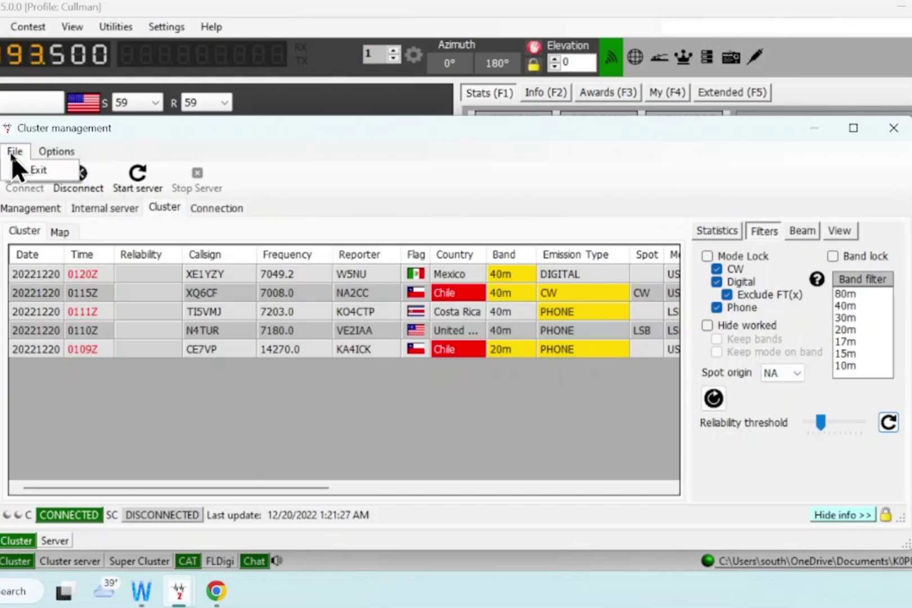
{"action": "left_click", "coordinate": [37, 172]}
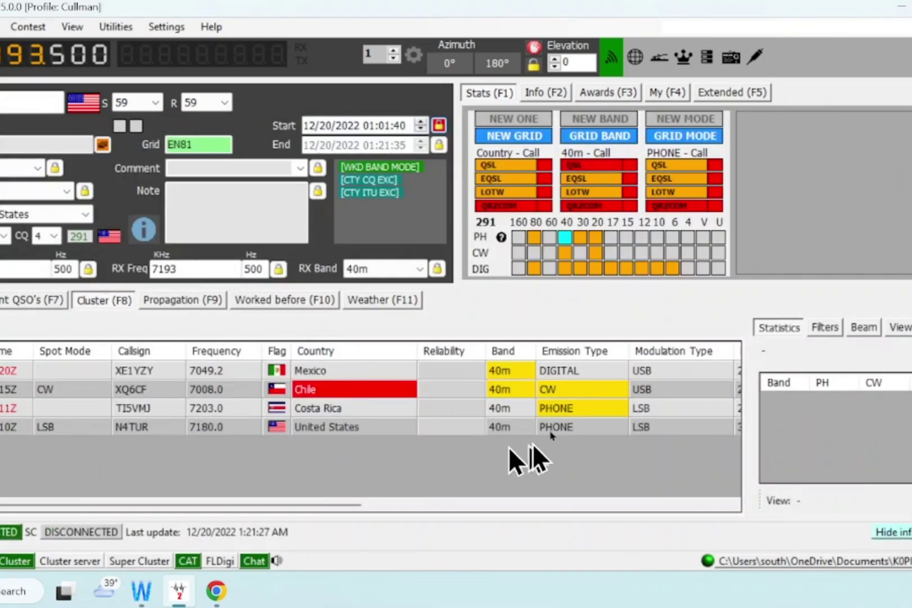
- Check the reliability of the 40m cluster spots for Mexico, Chile, Costa Rica and the United States, one after another
{"action": "left_click", "coordinate": [462, 371]}
{"action": "left_click", "coordinate": [467, 389]}
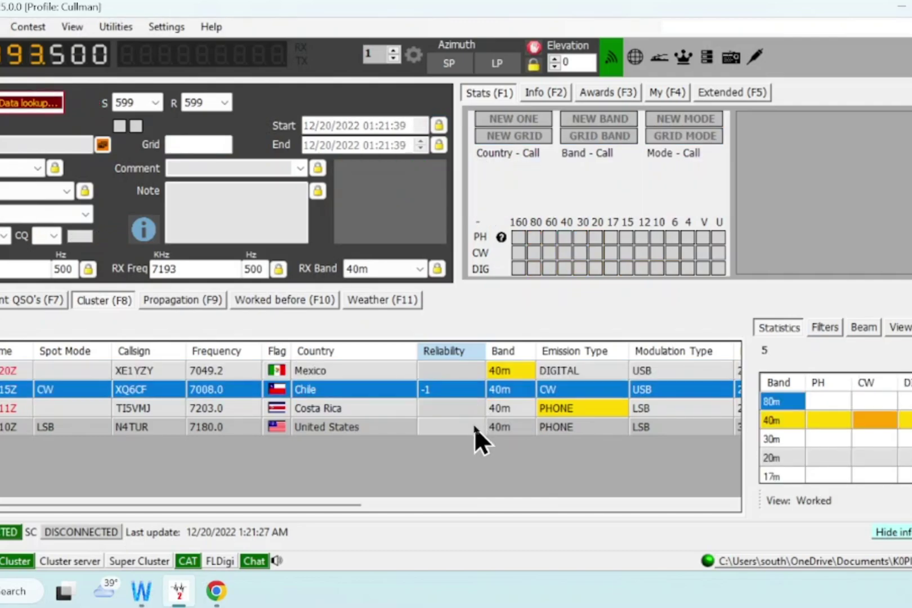
{"action": "left_click", "coordinate": [467, 414]}
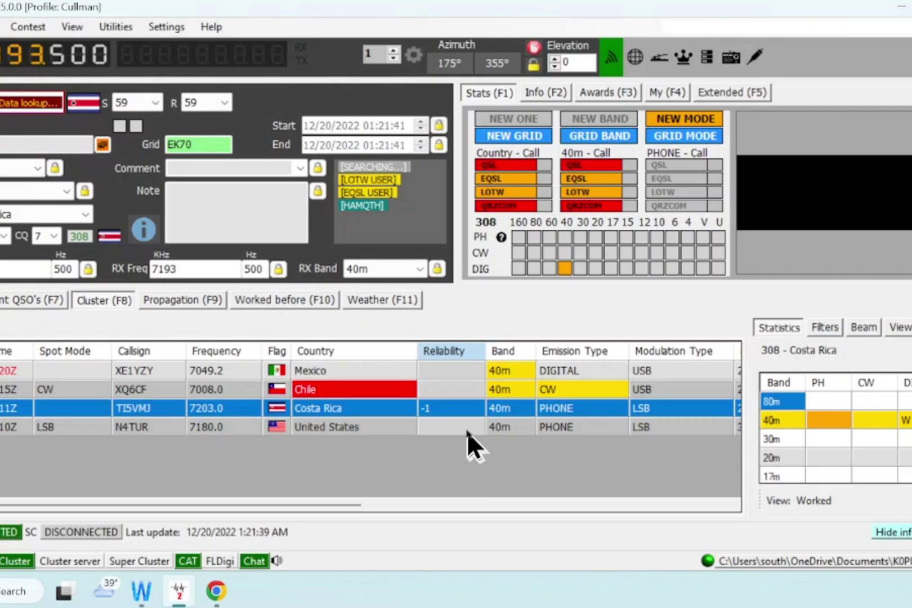
{"action": "left_click", "coordinate": [461, 423]}
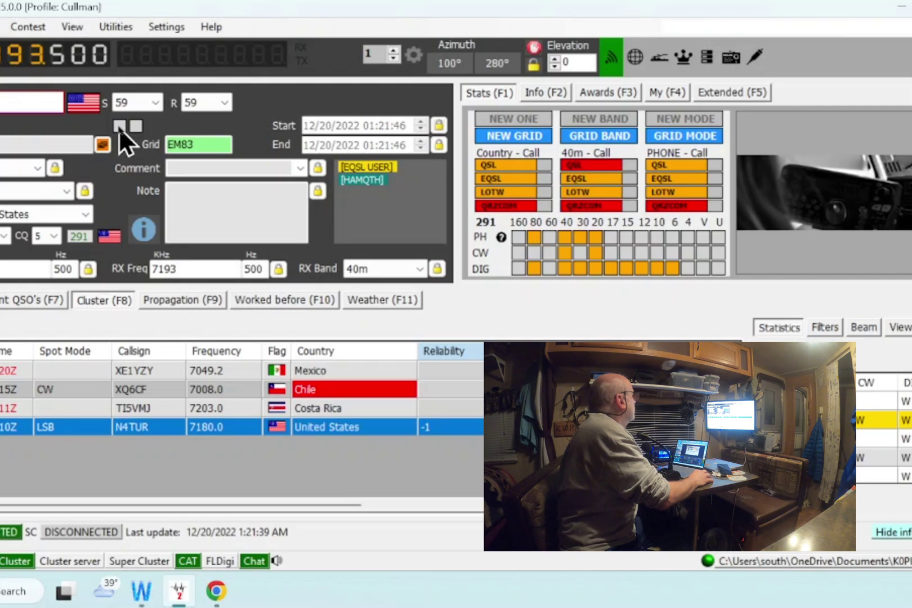
- Show the recent QSOs and load the most recent 40m contact's callsign into the QSO entry form
{"action": "left_click", "coordinate": [119, 128]}
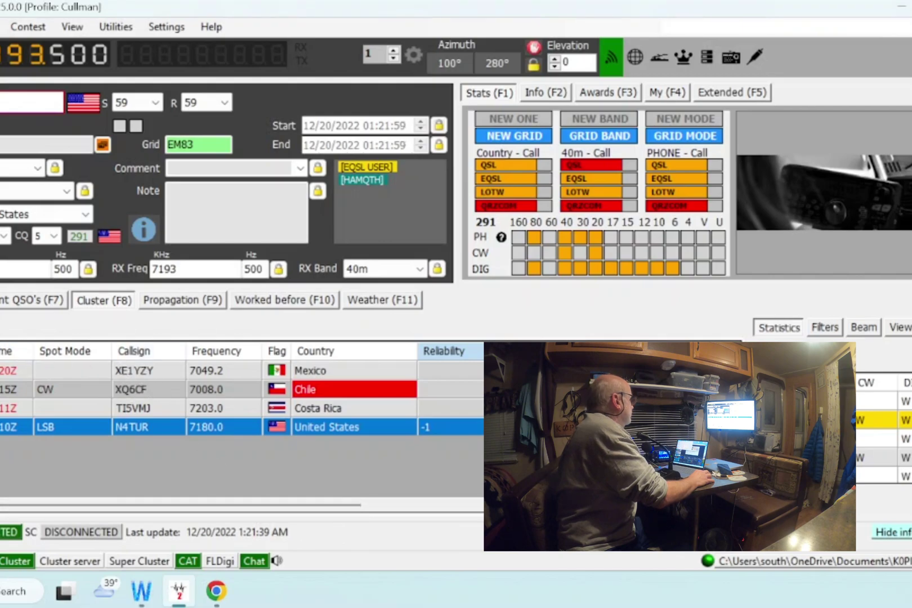
{"action": "left_click", "coordinate": [3, 304]}
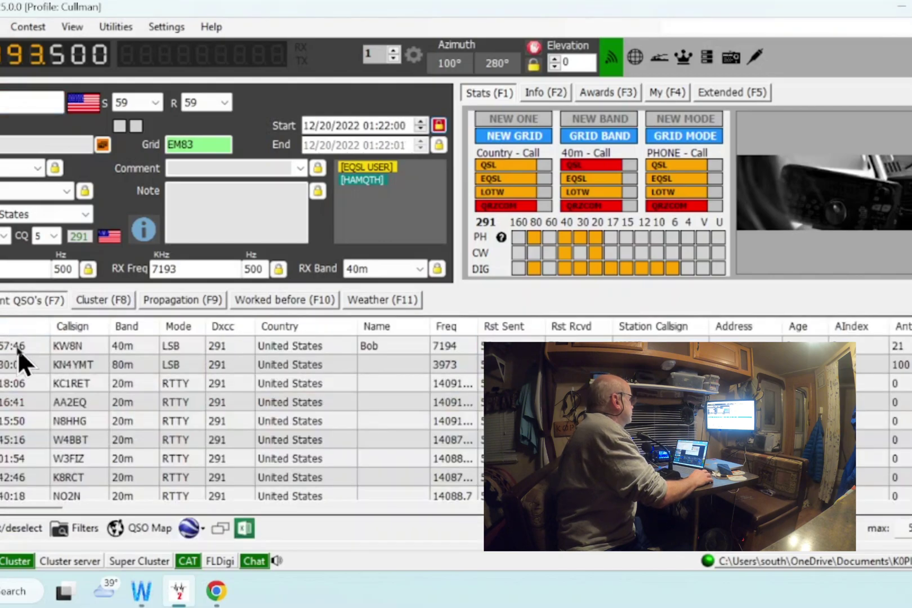
{"action": "right_click", "coordinate": [18, 345]}
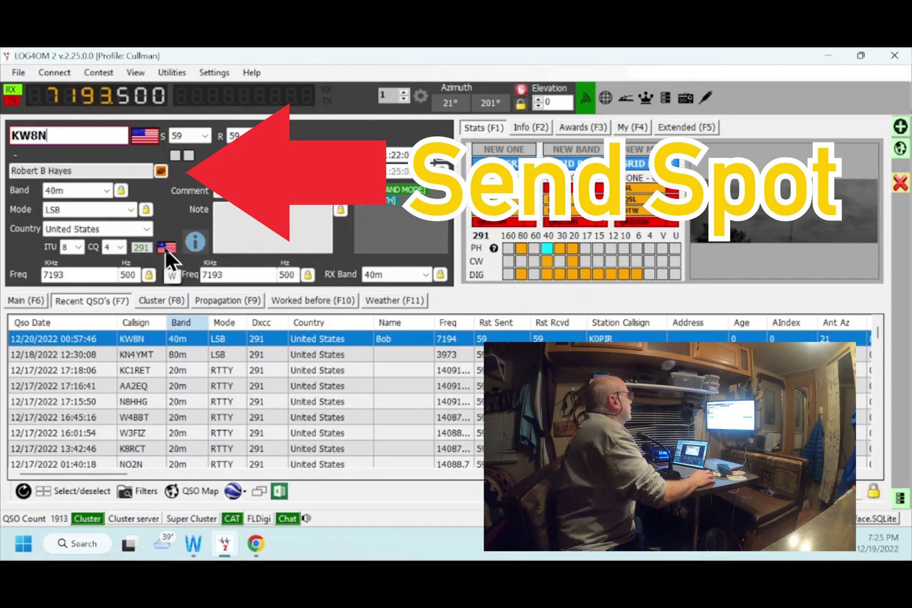
- Open the Send Spot form for the loaded contact and append "WORLDWIDE SIDEBAND ACTIVITY CONTEST" to its message
{"action": "left_click", "coordinate": [164, 174]}
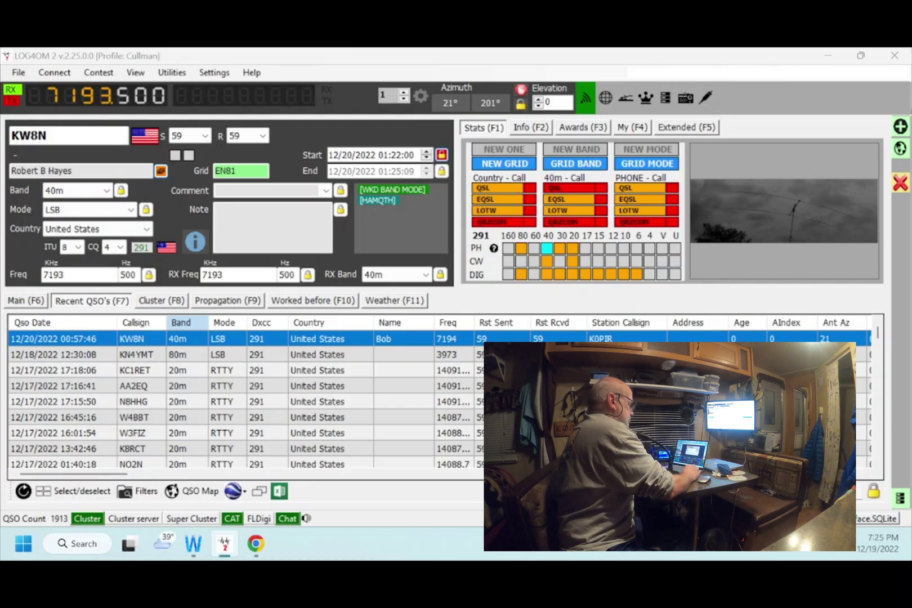
{"action": "left_click_drag", "start_coordinate": [356, 326], "coordinate": [358, 232]}
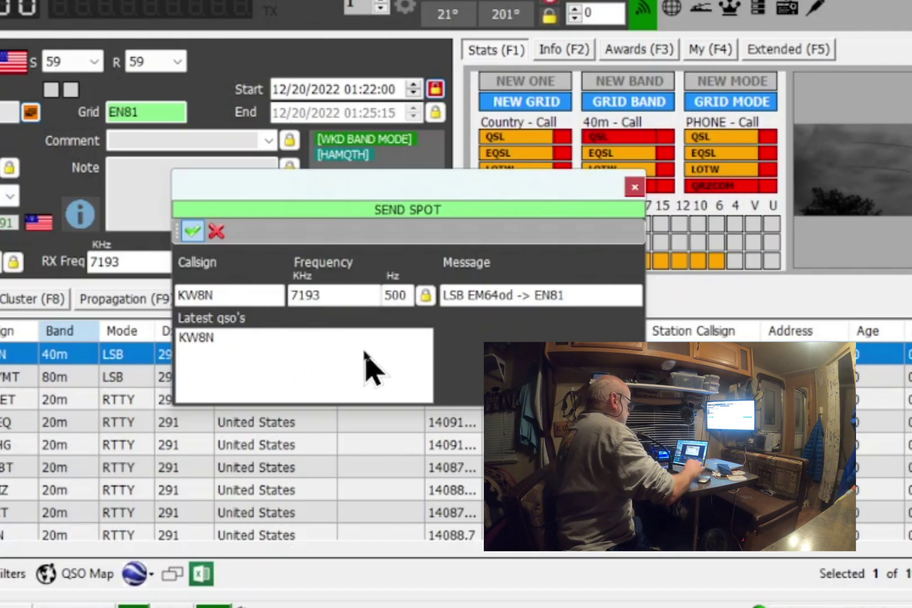
{"action": "left_click", "coordinate": [590, 296]}
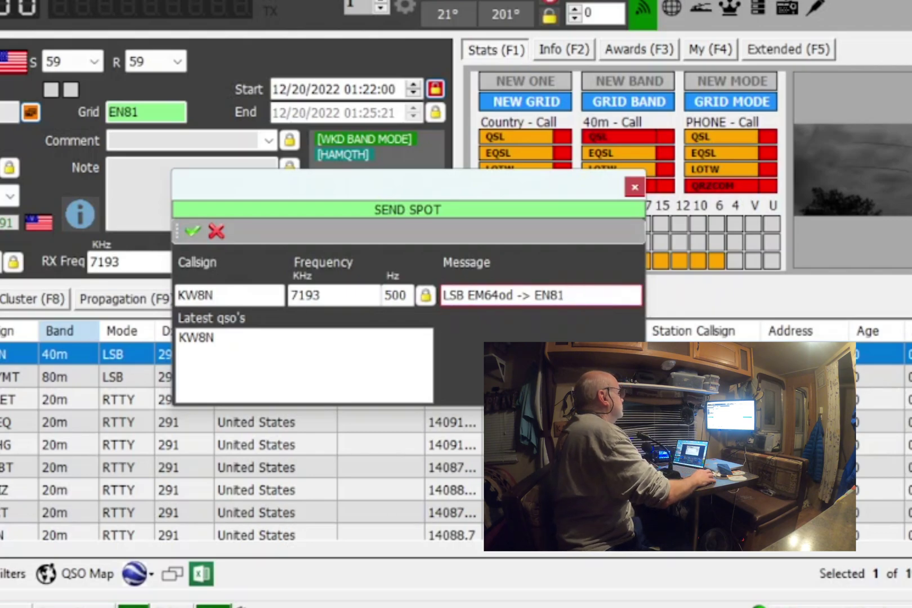
{"action": "type", "text": "WORLDWIDE SIDEBAND ACTIVITY CONTEST"}
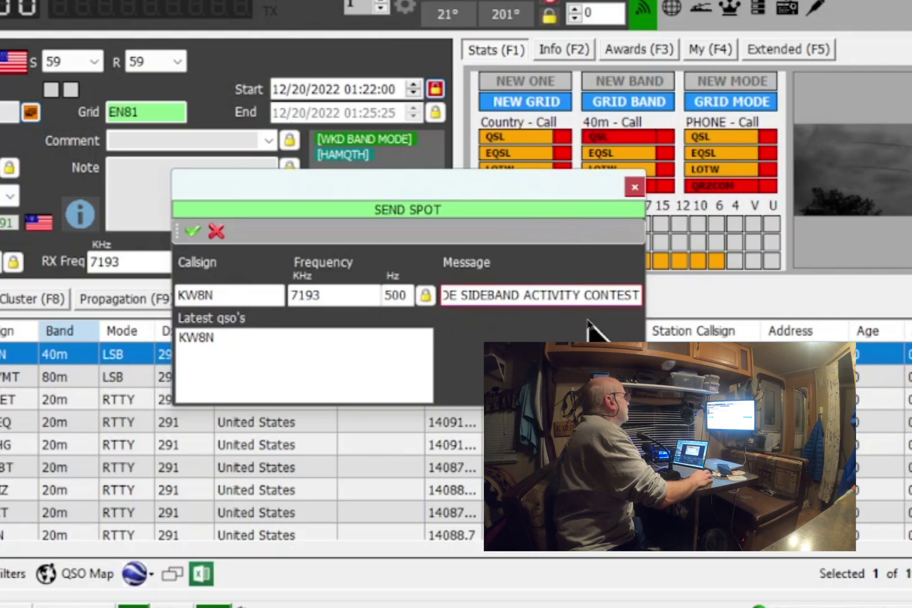
- Delete the default mode and grid text before the contest name in the spot message, and send the spot
{"action": "left_click", "coordinate": [523, 295]}
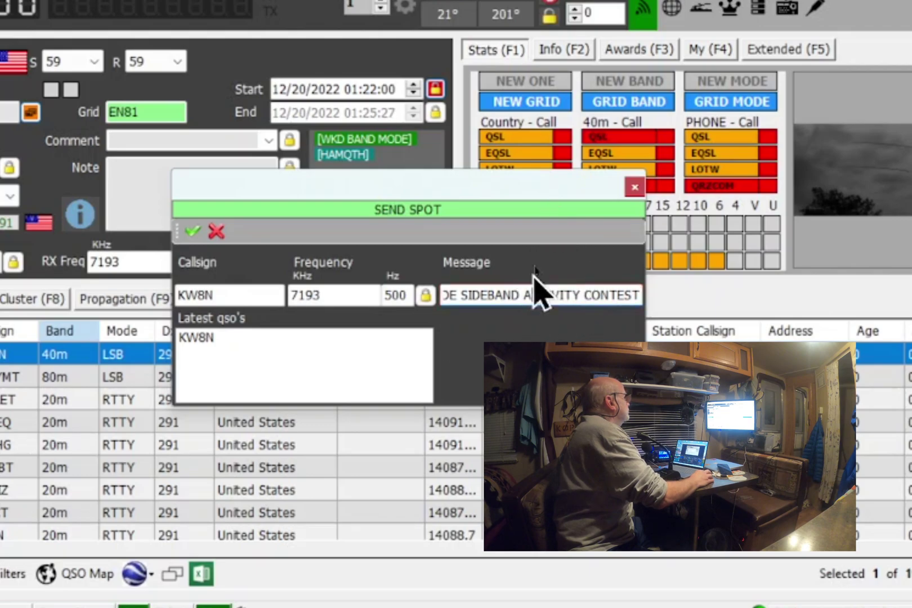
{"action": "key", "text": "Left"}
{"action": "key", "text": "Left"}
{"action": "key", "text": "Left"}
{"action": "key", "text": "Left"}
{"action": "key", "text": "Left"}
{"action": "key", "text": "Left"}
{"action": "key", "text": "Left"}
{"action": "key", "text": "Left"}
{"action": "key", "text": "Left"}
{"action": "key", "text": "Left"}
{"action": "key", "text": "Left"}
{"action": "key", "text": "Left"}
{"action": "key", "text": "Left"}
{"action": "key", "text": "Left"}
{"action": "key", "text": "Left"}
{"action": "key", "text": "Left"}
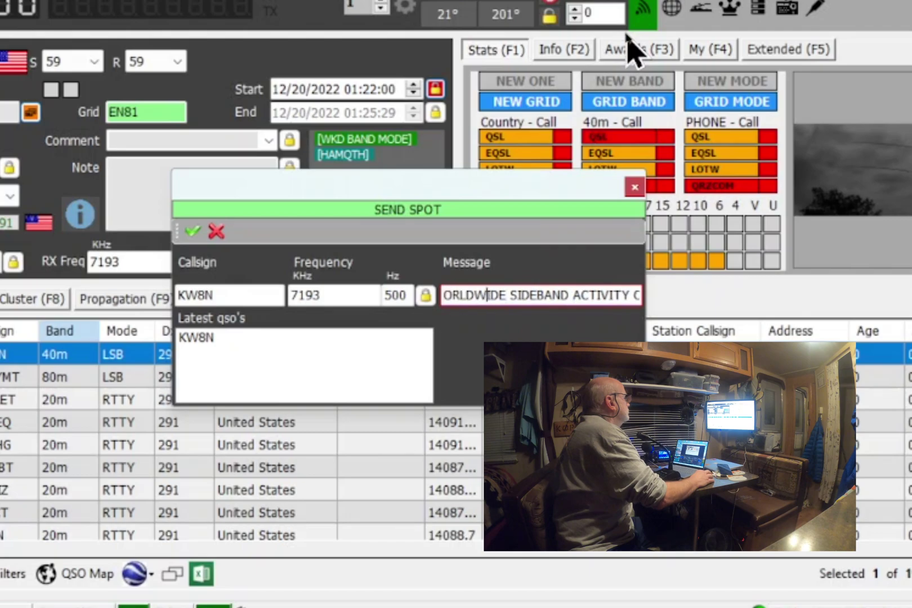
{"action": "key", "text": "Left"}
{"action": "key", "text": "Left"}
{"action": "key", "text": "Left"}
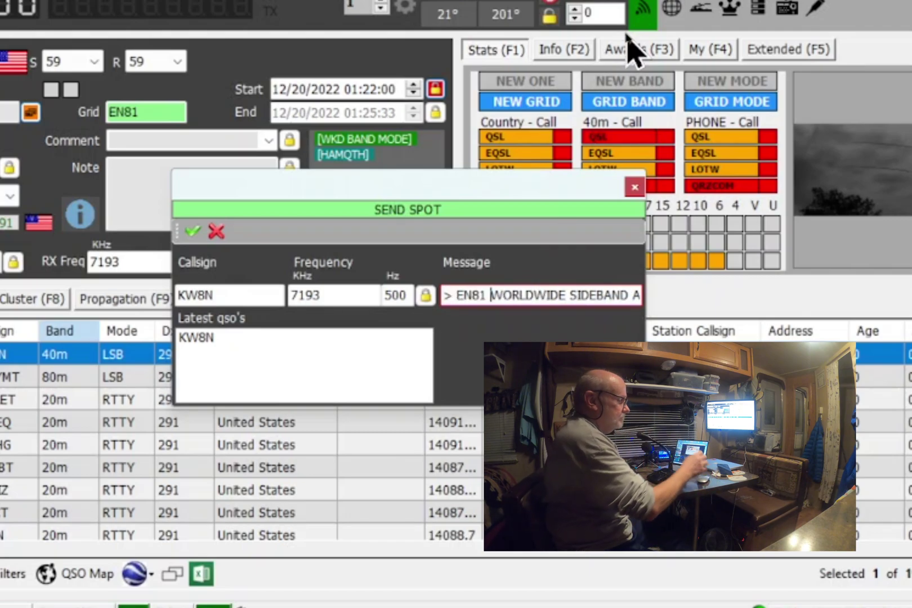
{"action": "key", "text": "BackSpace"}
{"action": "key", "text": "BackSpace"}
{"action": "key", "text": "BackSpace"}
{"action": "key", "text": "BackSpace"}
{"action": "key", "text": "BackSpace"}
{"action": "key", "text": "BackSpace"}
{"action": "key", "text": "BackSpace"}
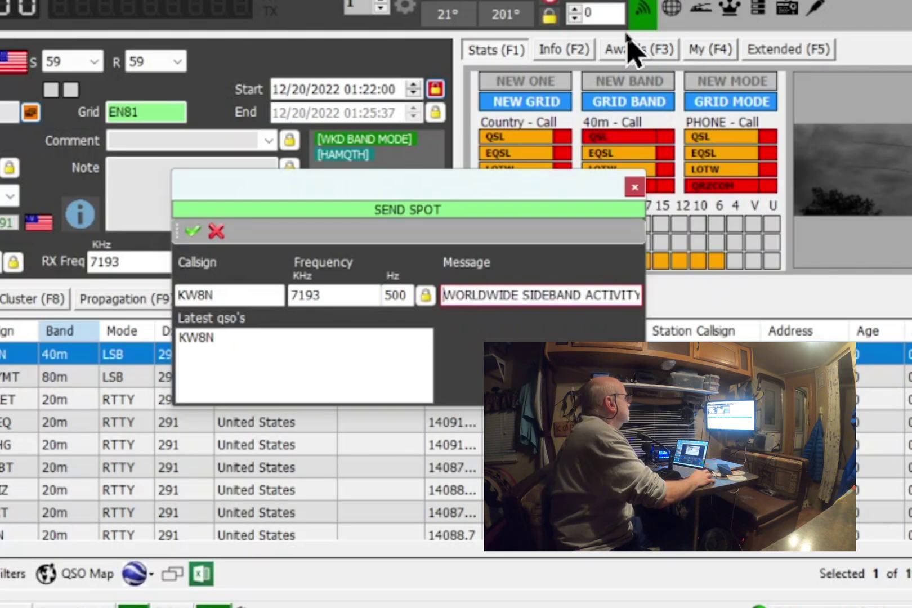
{"action": "left_click", "coordinate": [192, 231]}
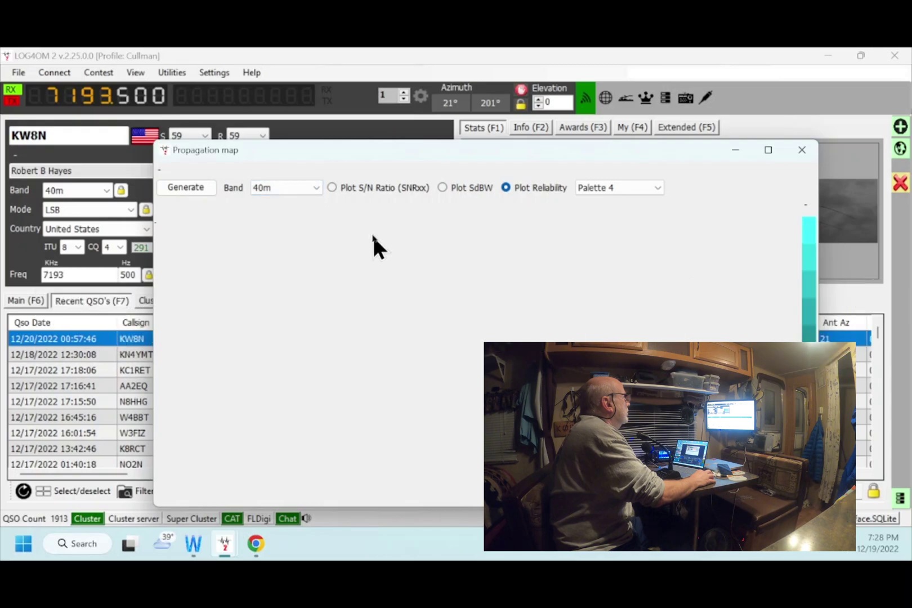
- Generate the 40m reliability propagation map, and select the newly sent 7193.5 kHz spot in the cluster list
{"action": "left_click", "coordinate": [185, 189]}
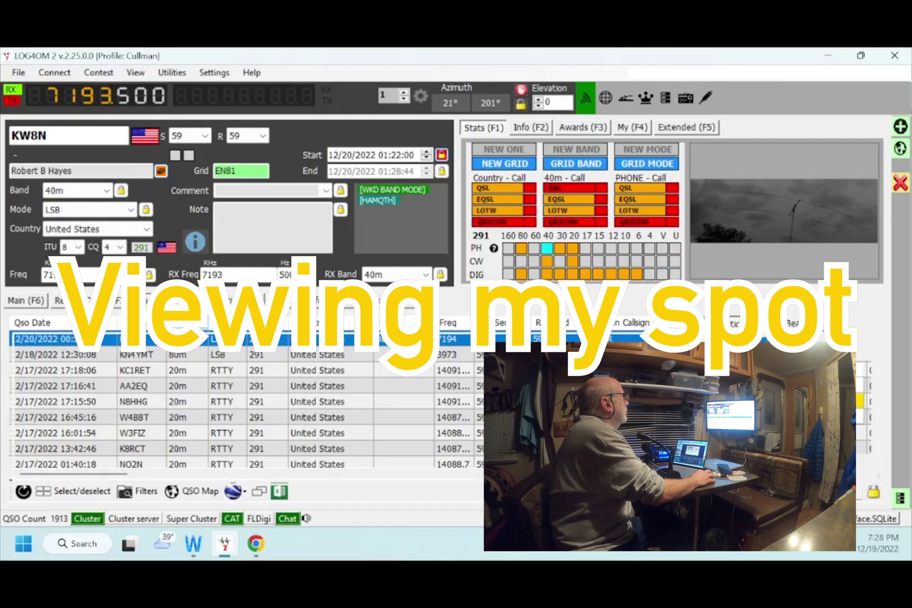
{"action": "left_click", "coordinate": [162, 300]}
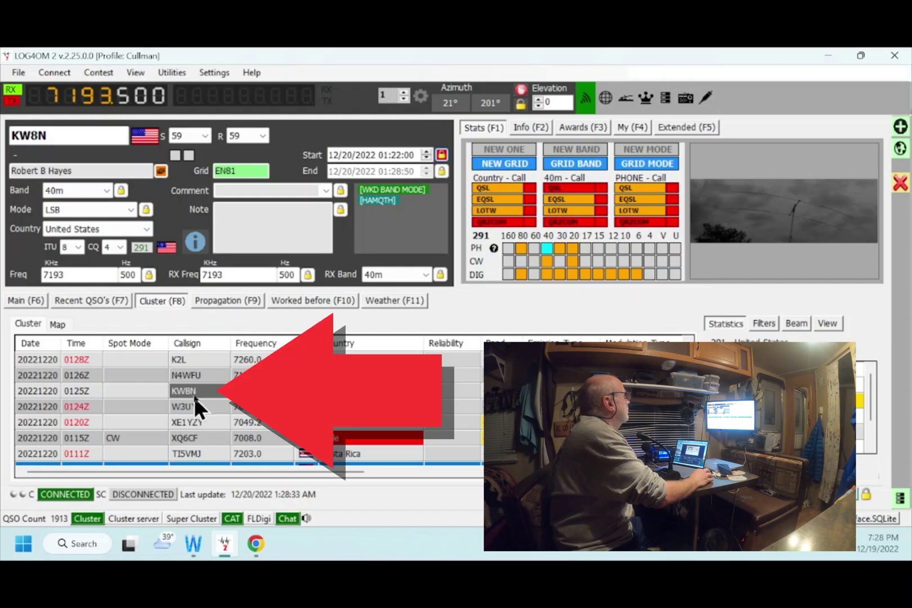
{"action": "double_click", "coordinate": [48, 393]}
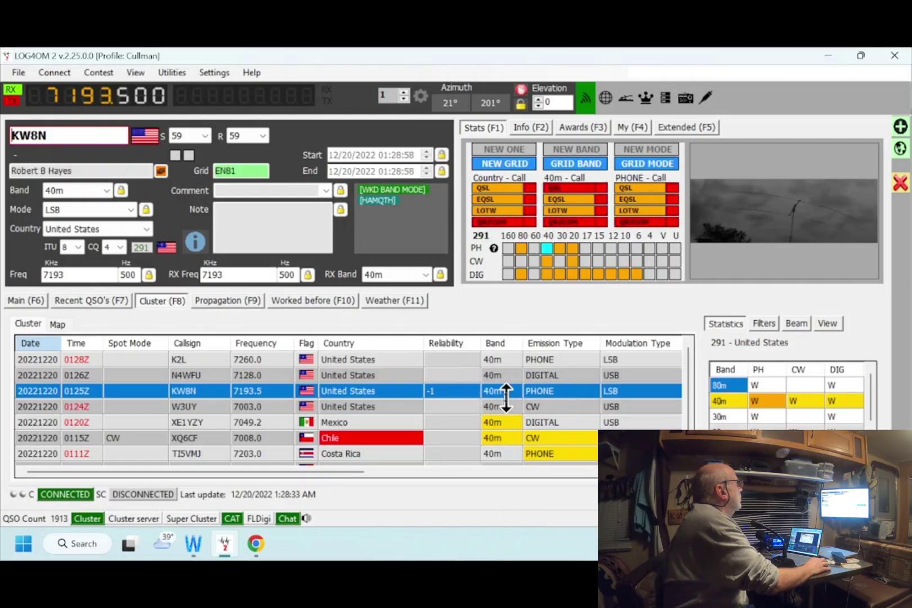
- Move the Reporter column of the cluster spot list so that it sits between Frequency and Flag
{"action": "left_click_drag", "start_coordinate": [358, 471], "coordinate": [459, 477]}
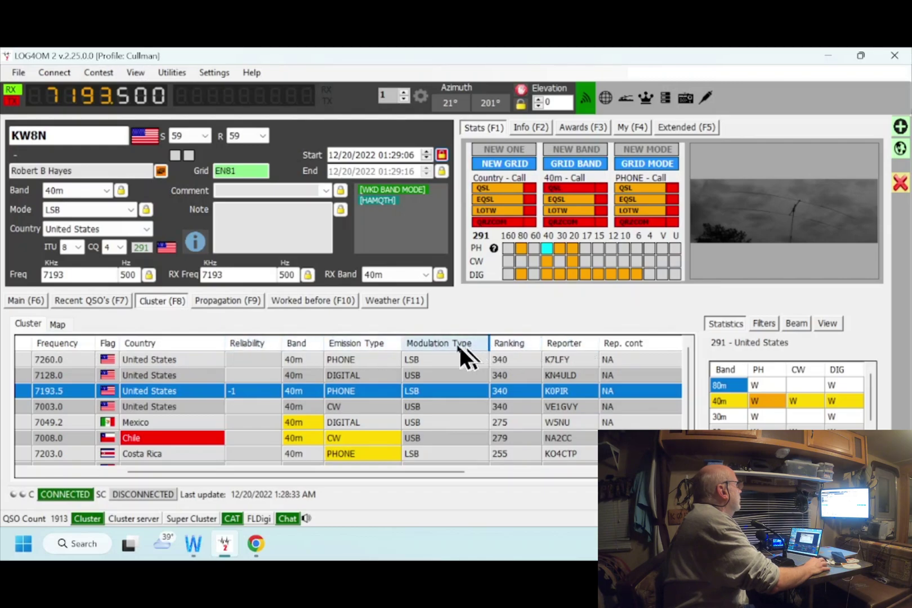
{"action": "mouse_move", "coordinate": [411, 346]}
{"action": "left_mouse_down"}
{"action": "mouse_move", "coordinate": [416, 341]}
{"action": "mouse_move", "coordinate": [242, 346]}
{"action": "left_mouse_up"}
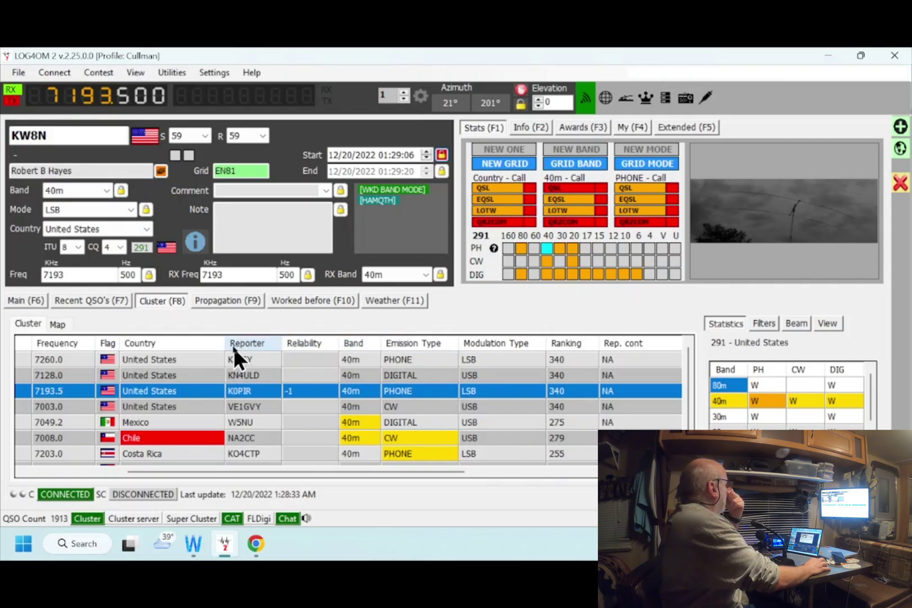
{"action": "left_click_drag", "start_coordinate": [287, 472], "coordinate": [152, 467]}
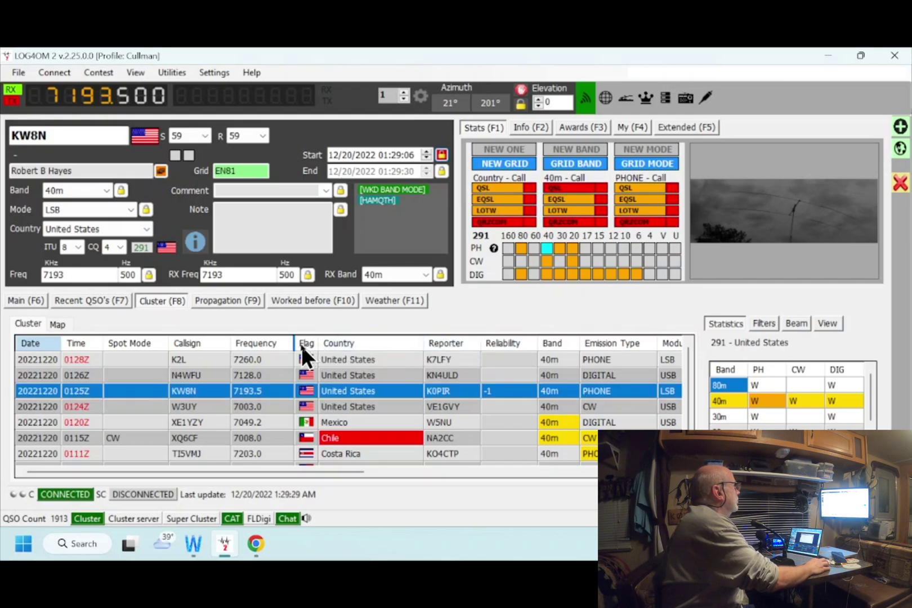
{"action": "left_click_drag", "start_coordinate": [301, 345], "coordinate": [302, 346]}
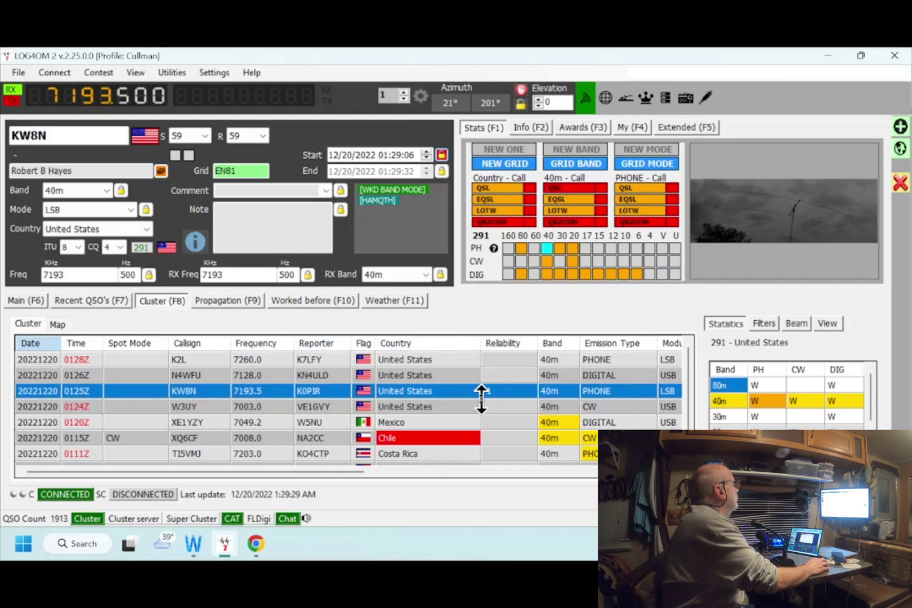